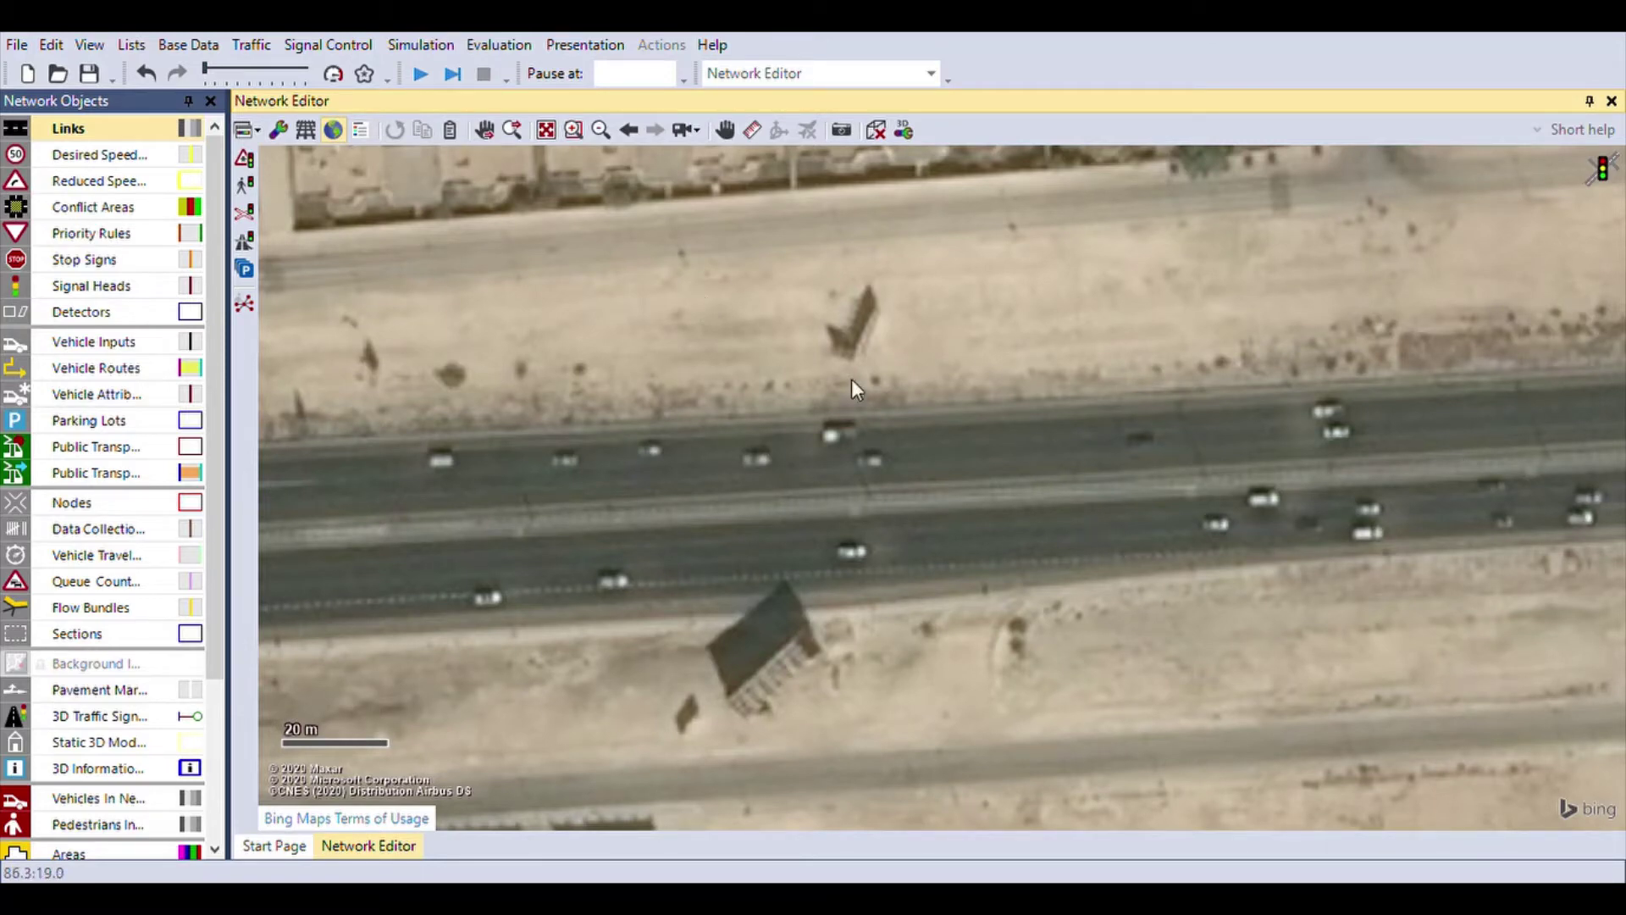
# - Examine the aerial map along the dual carriageway, including its eastern stretch and its western part near the slip road
pyautogui.scroll(-2, 855, 388)
pyautogui.scroll(-1, 852, 378)
pyautogui.moveTo(851, 381); pyautogui.dragTo(725, 484)
pyautogui.scroll(-1, 725, 484)
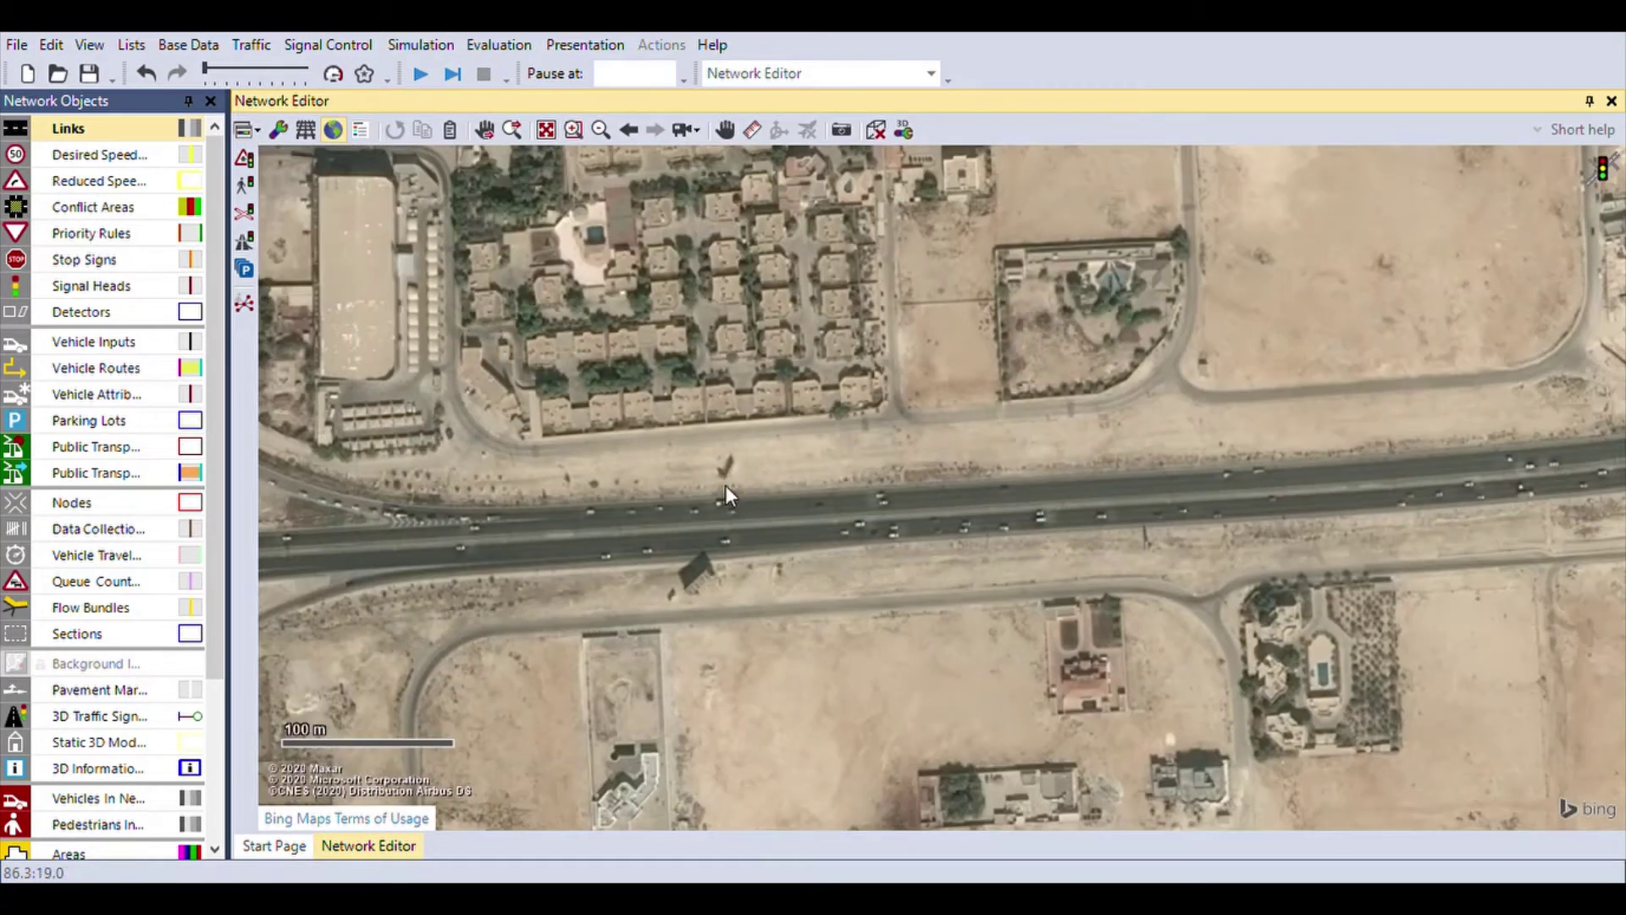
pyautogui.scroll(-1, 725, 484)
pyautogui.moveTo(749, 505); pyautogui.dragTo(634, 553)
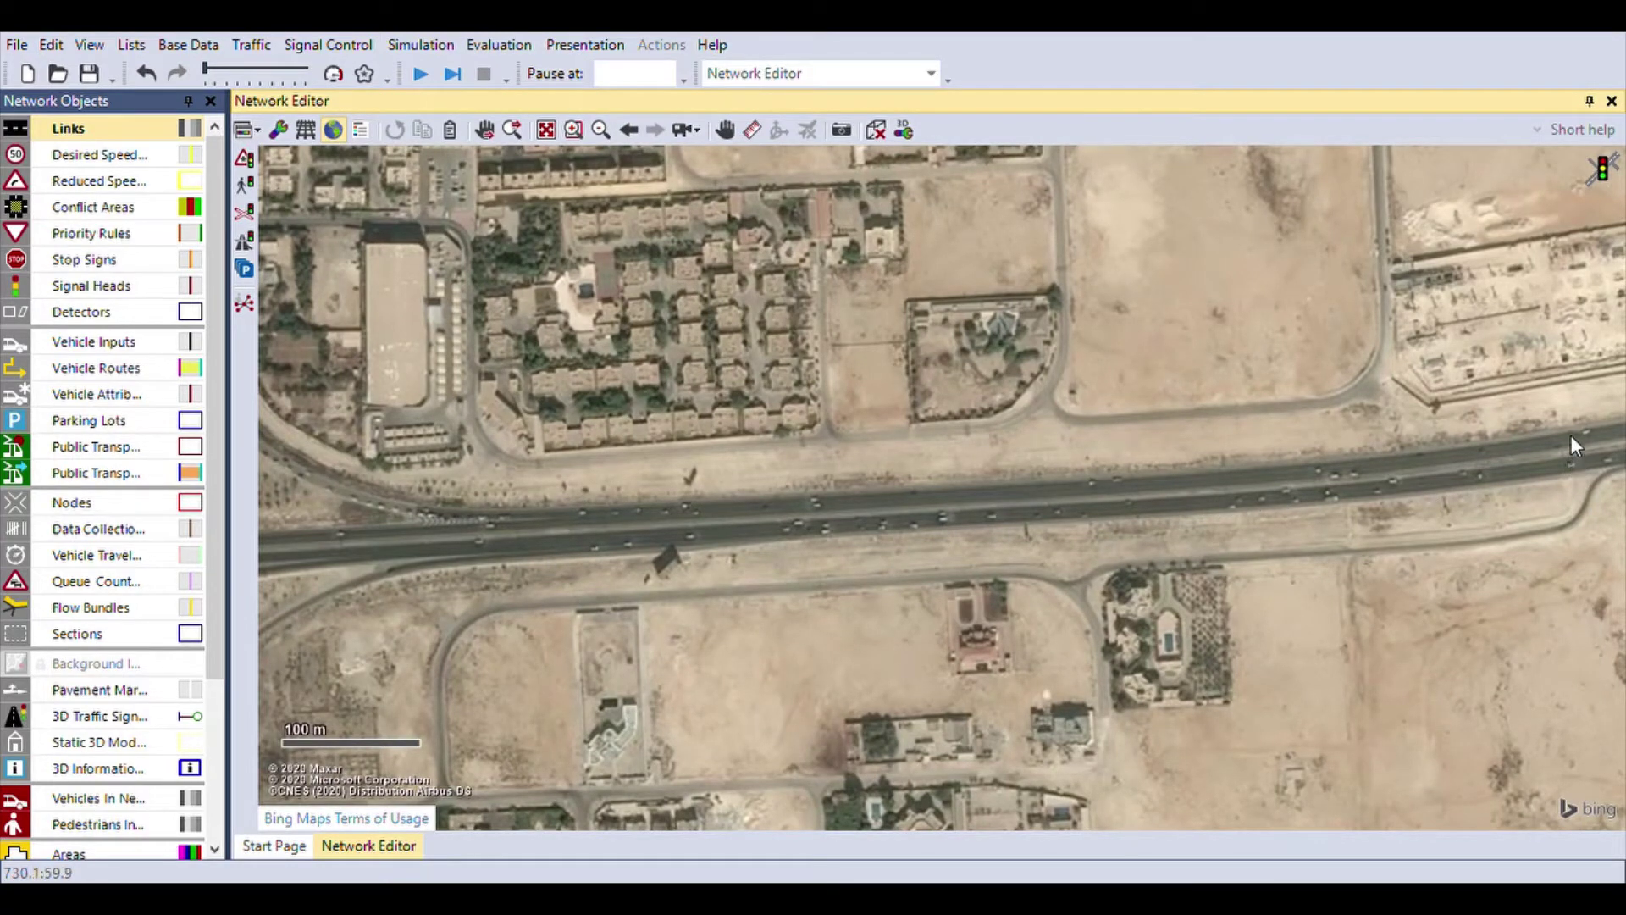
pyautogui.scroll(1, 643, 520)
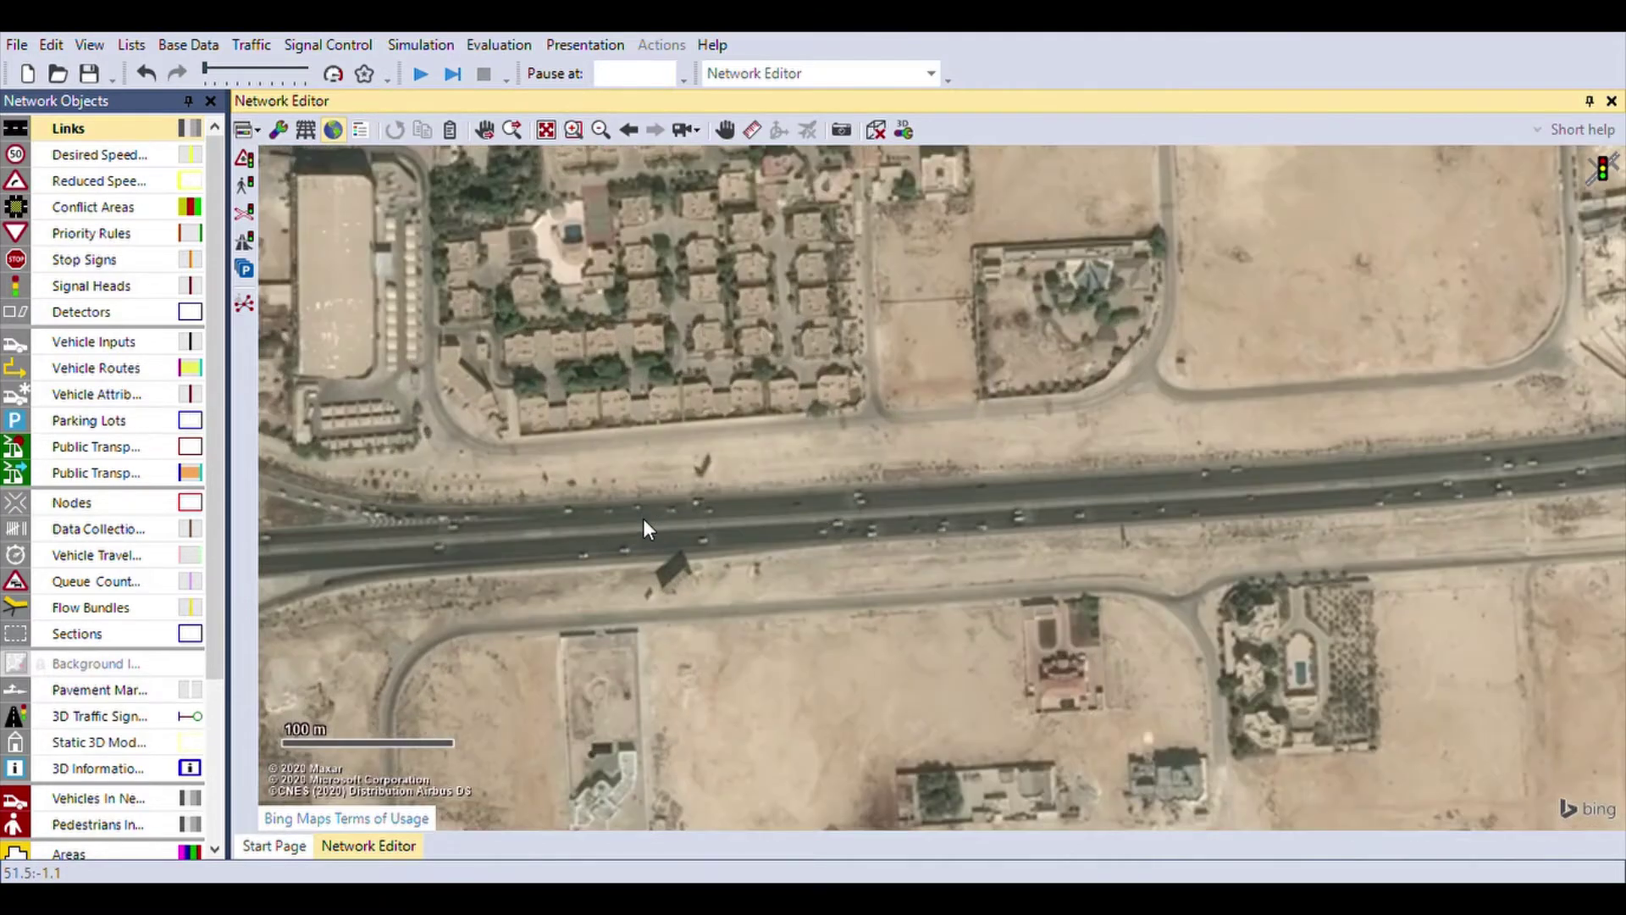
pyautogui.scroll(4, 643, 519)
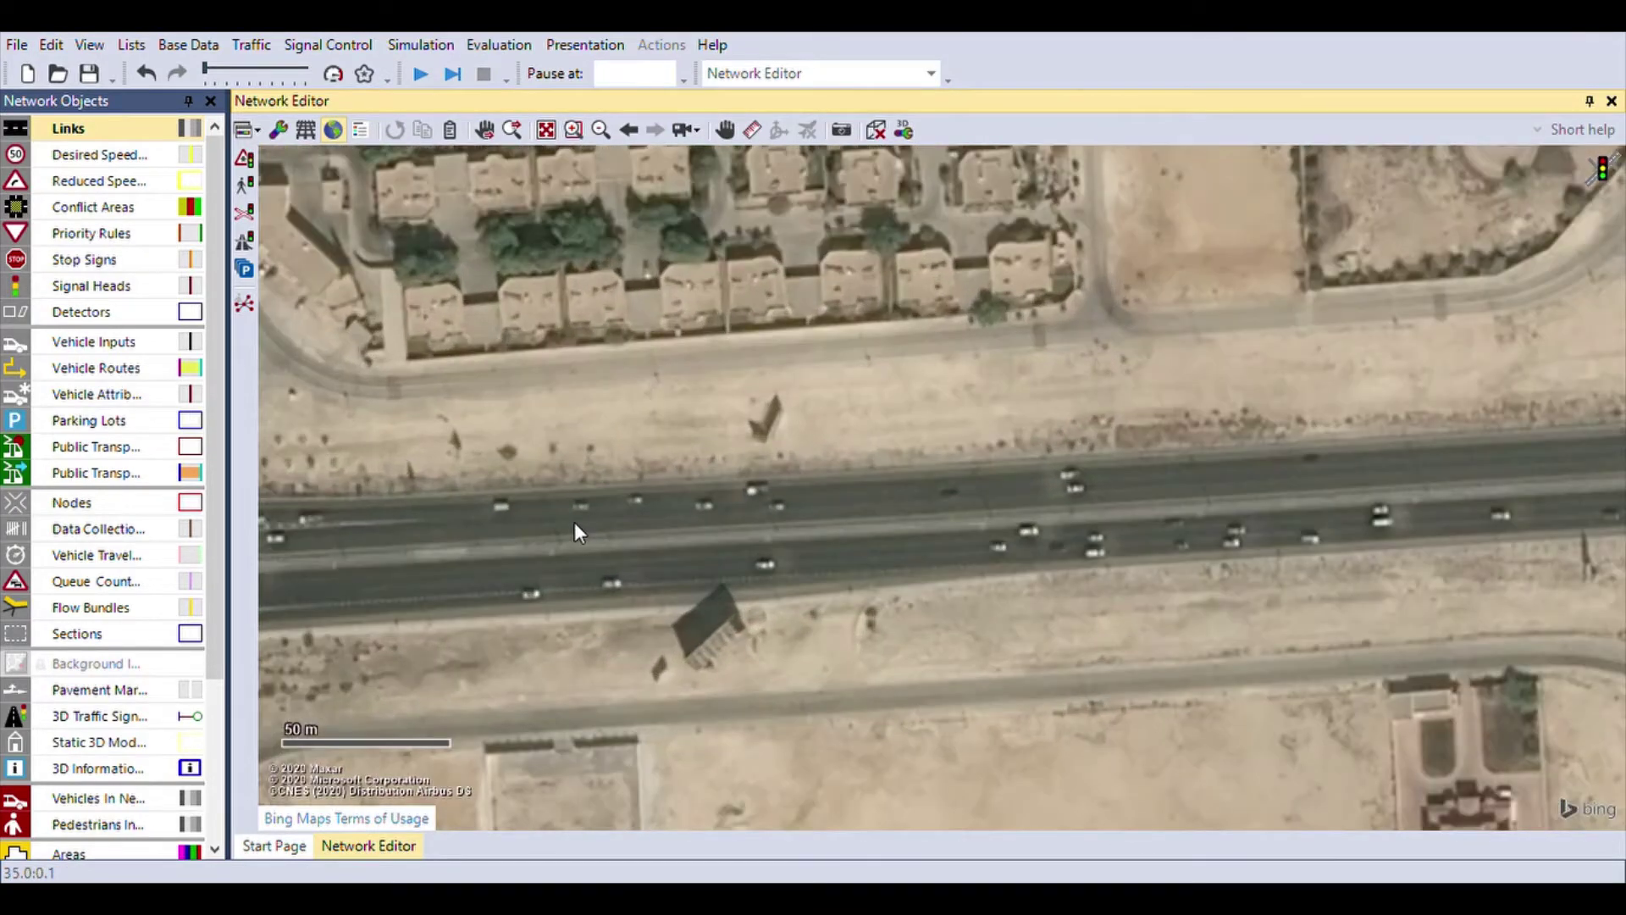
pyautogui.moveTo(574, 522); pyautogui.dragTo(861, 509)
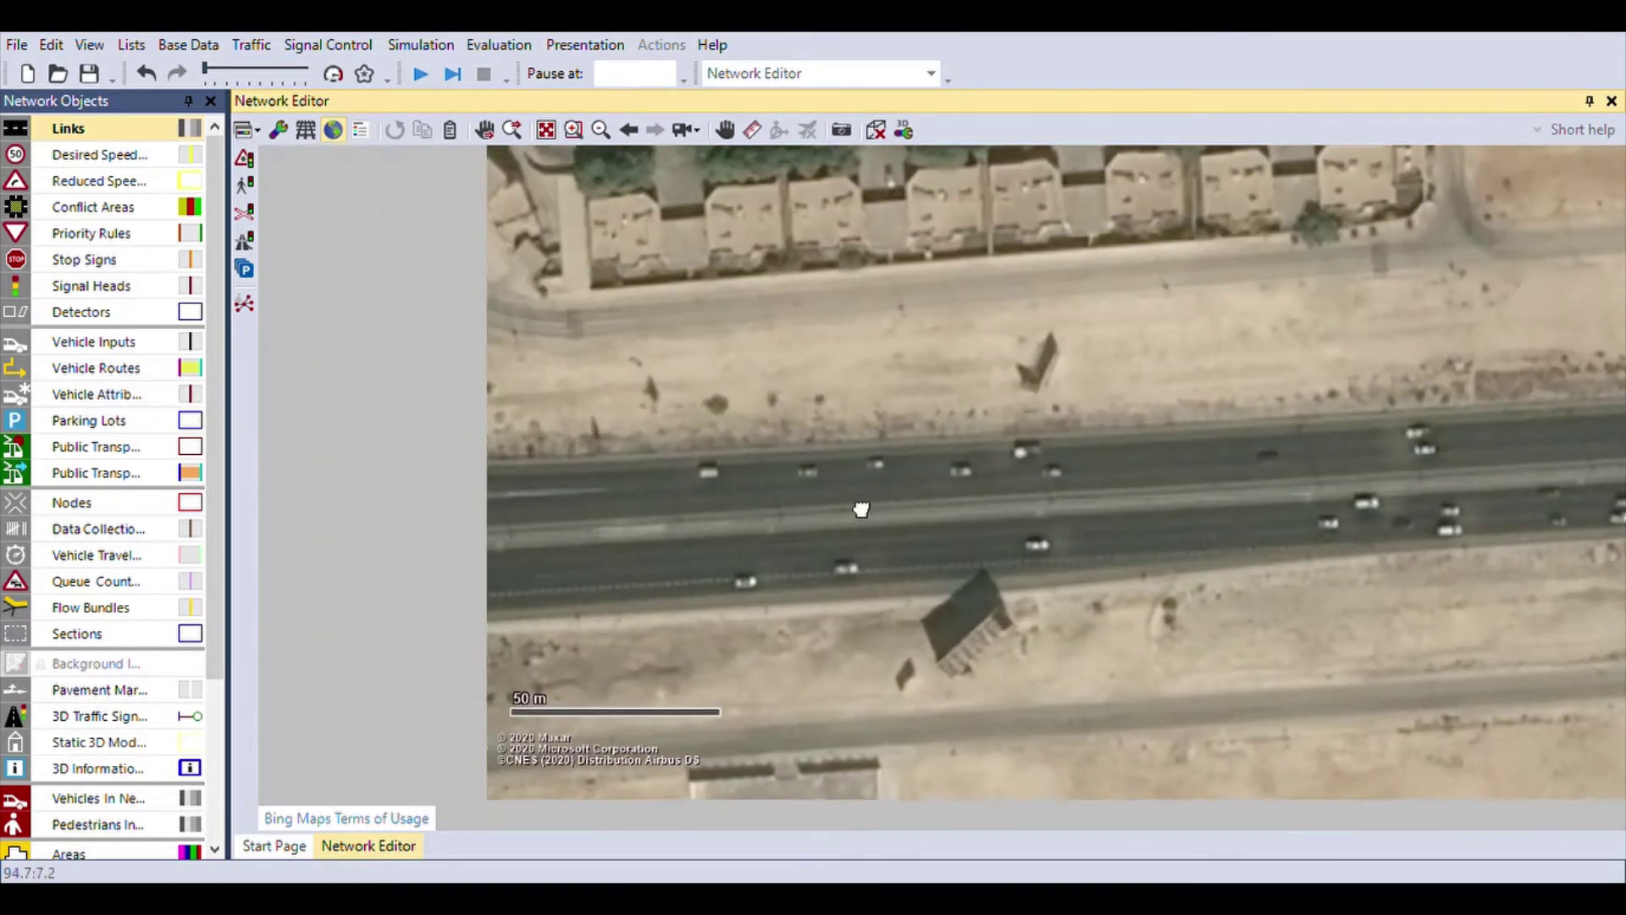
pyautogui.scroll(3, 730, 510)
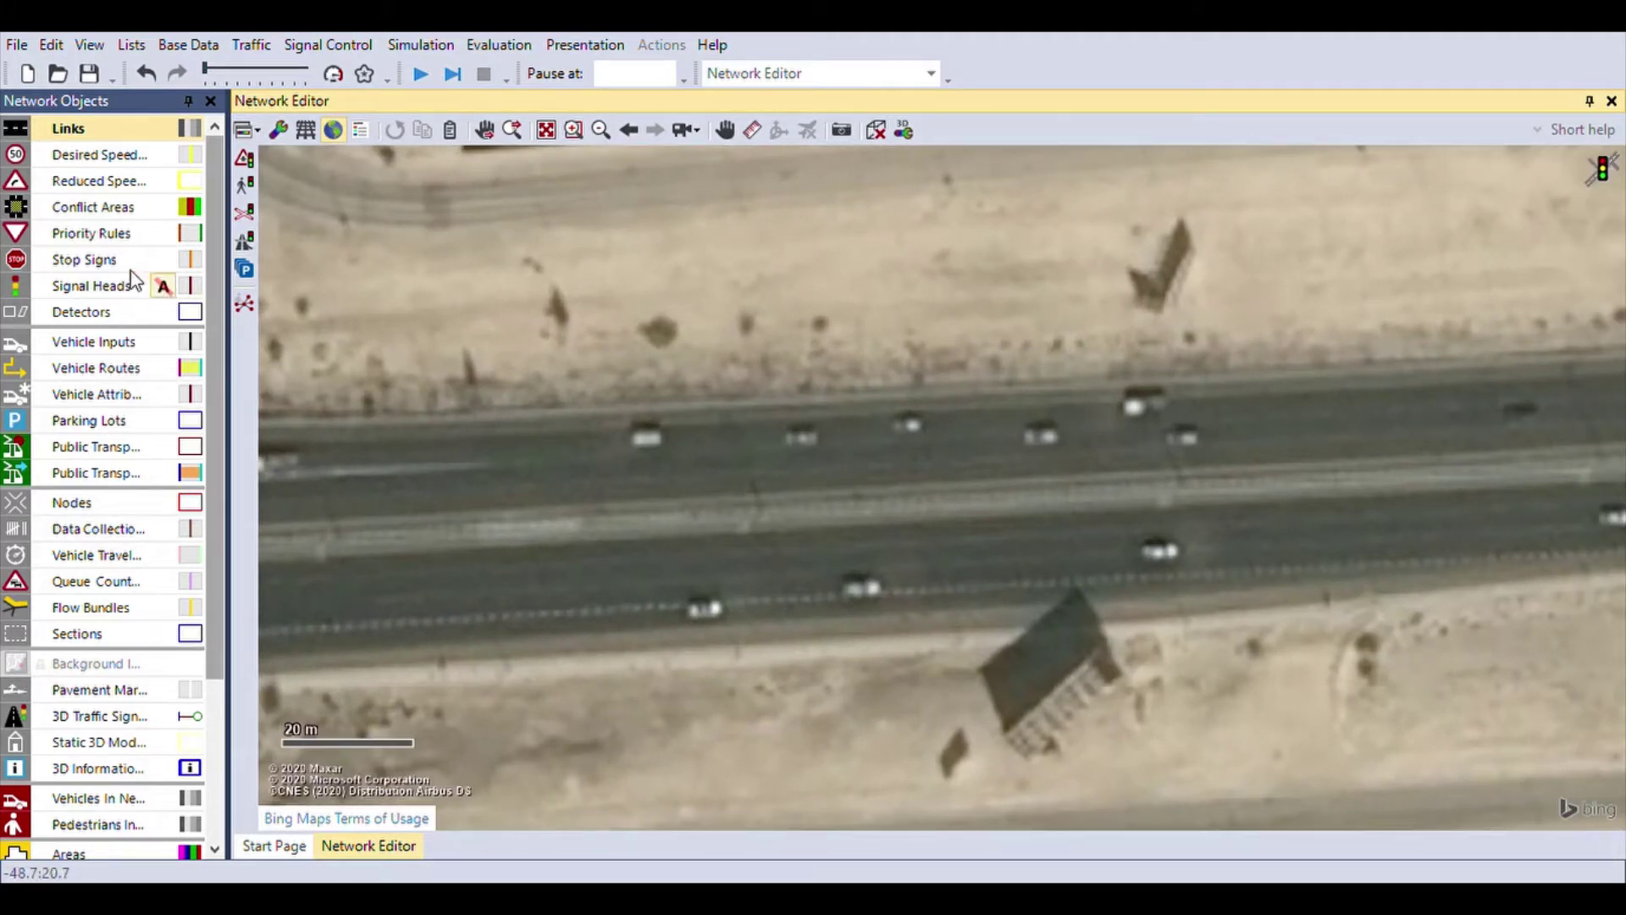
# - Draw a four-lane link about 127 m long eastward along the southern carriageway, named West-East, with its outermost lane shown dark red
pyautogui.click(109, 130)
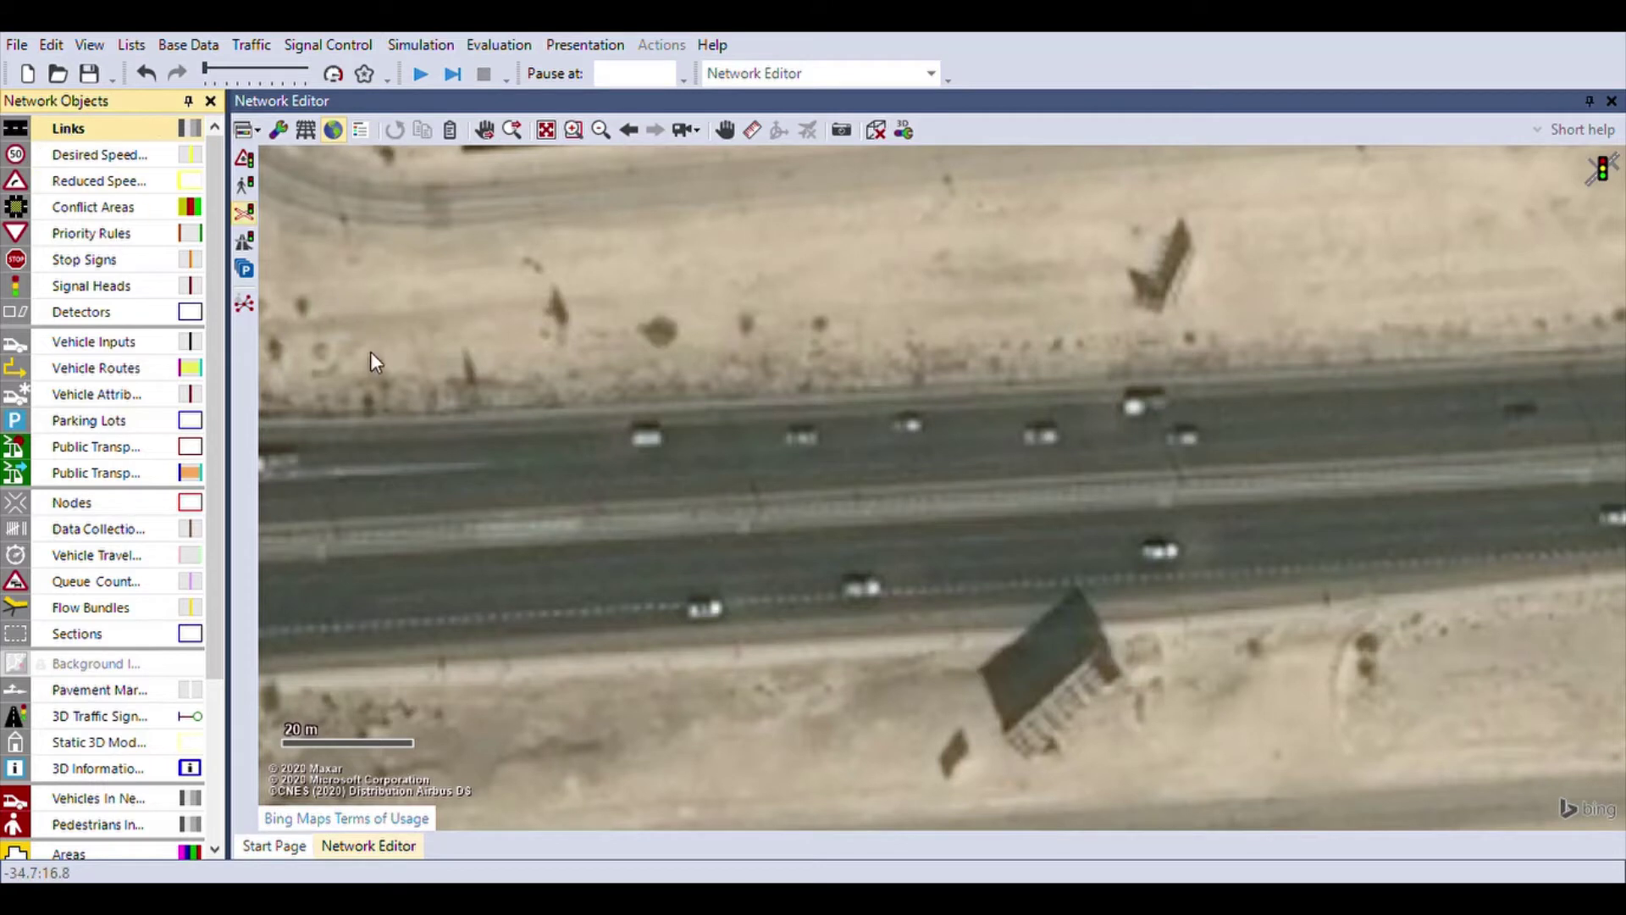
pyautogui.click(495, 584)
pyautogui.moveTo(495, 581); pyautogui.dragTo(1316, 532)
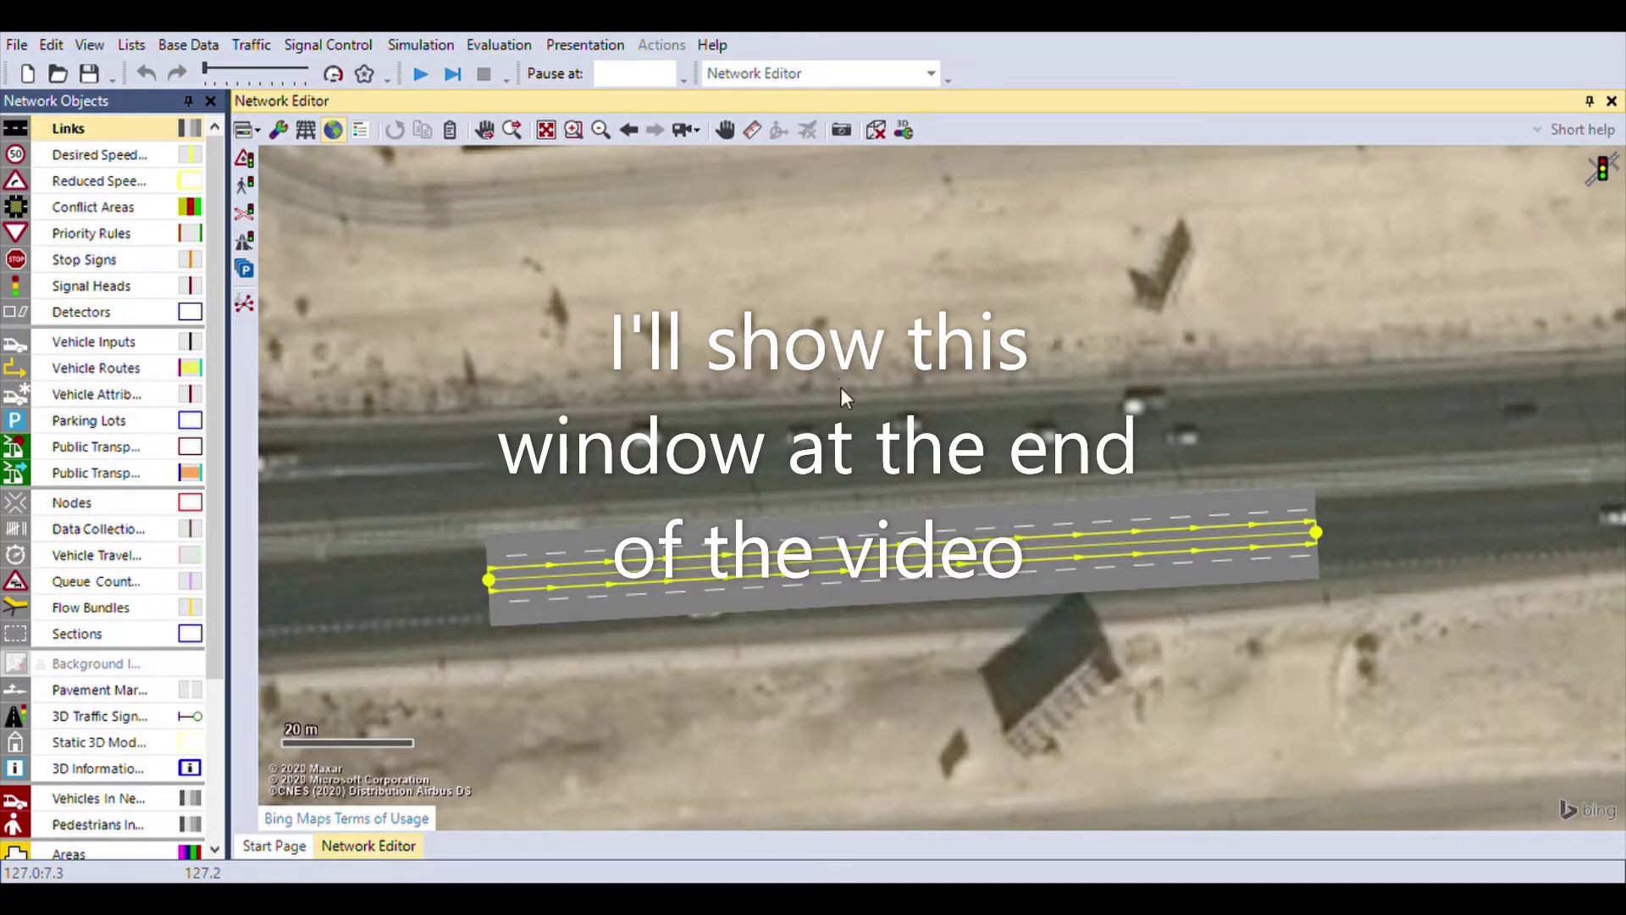
pyautogui.click(839, 604)
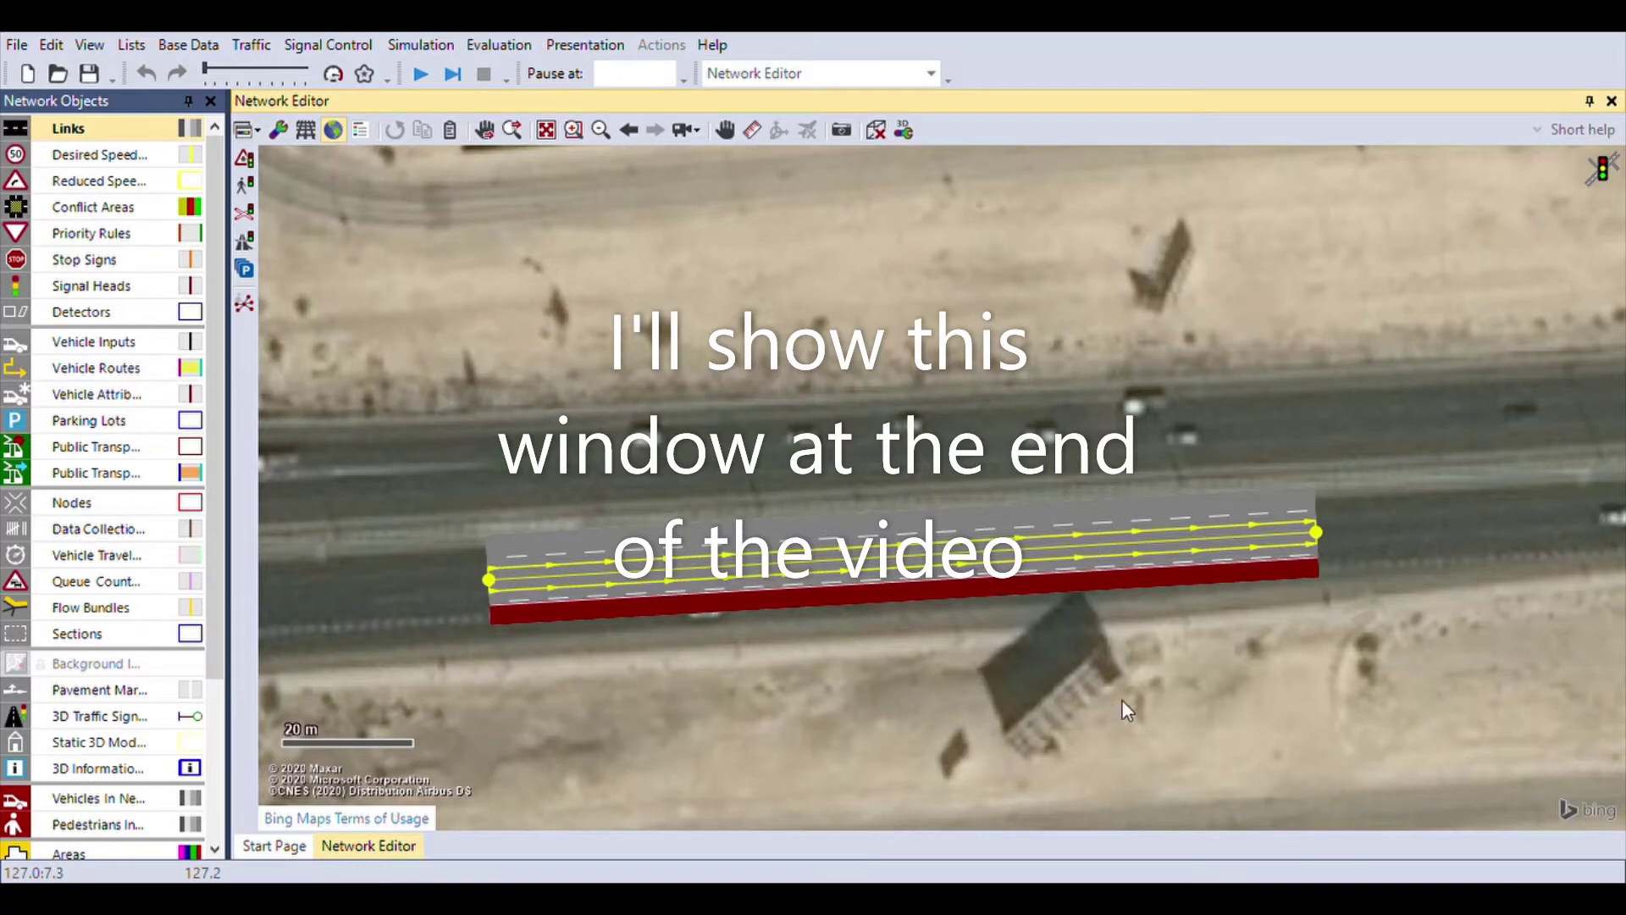
pyautogui.click(1126, 798)
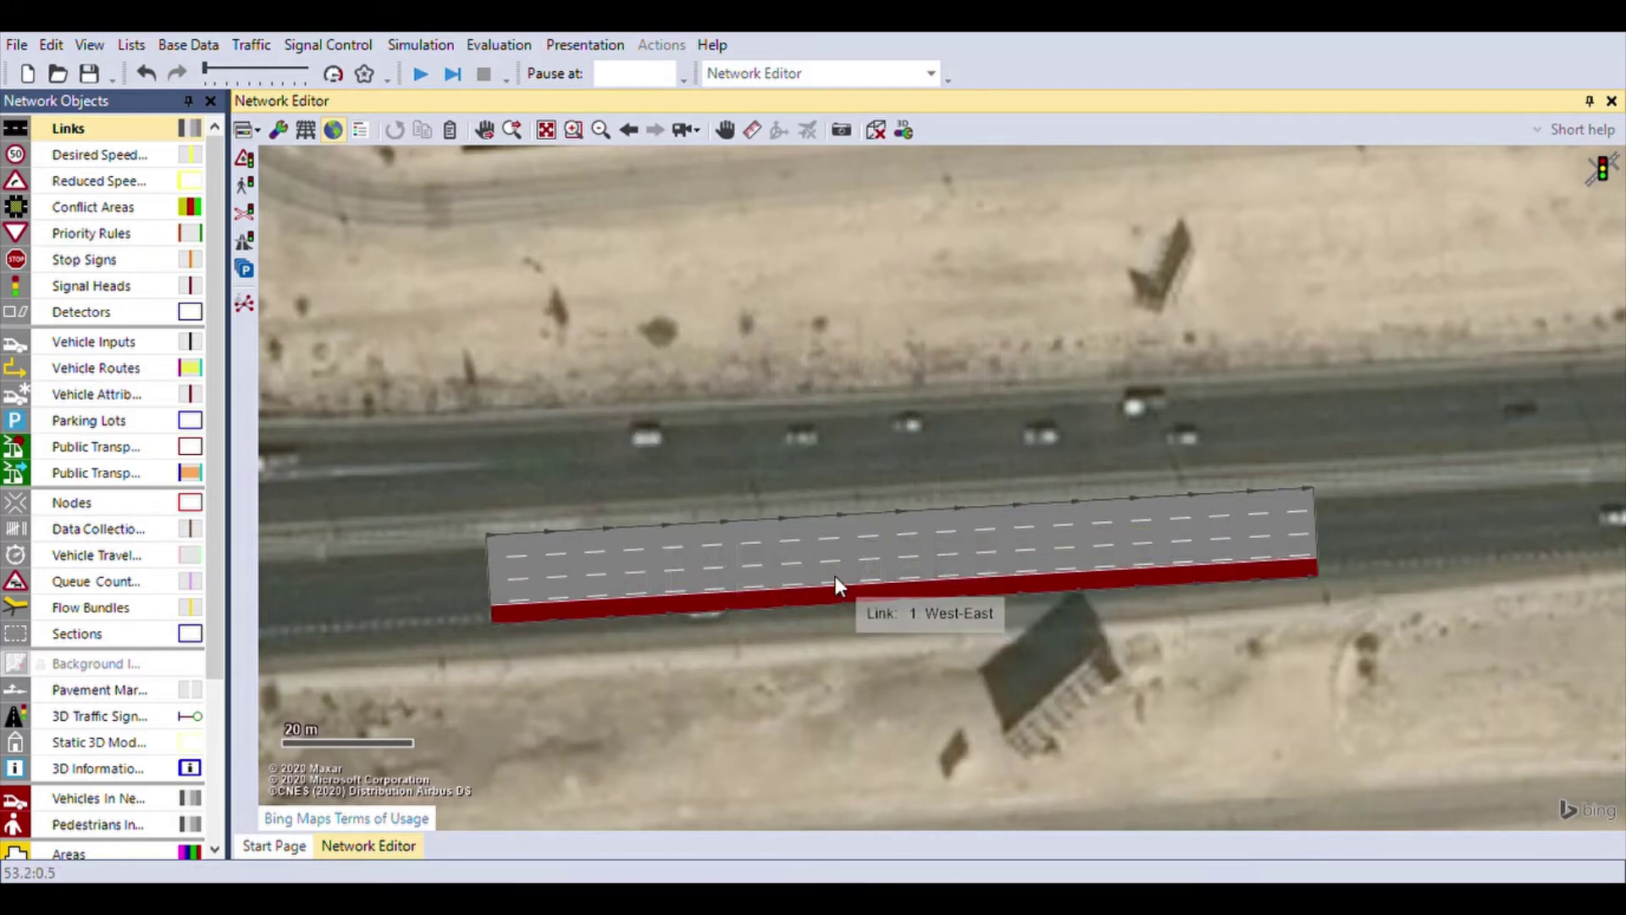
# - Extend the east end of the West-East link along the southern carriageway to near the side road's junction
pyautogui.scroll(1, 835, 577)
pyautogui.scroll(1, 835, 577)
pyautogui.moveTo(1131, 656); pyautogui.dragTo(769, 671)
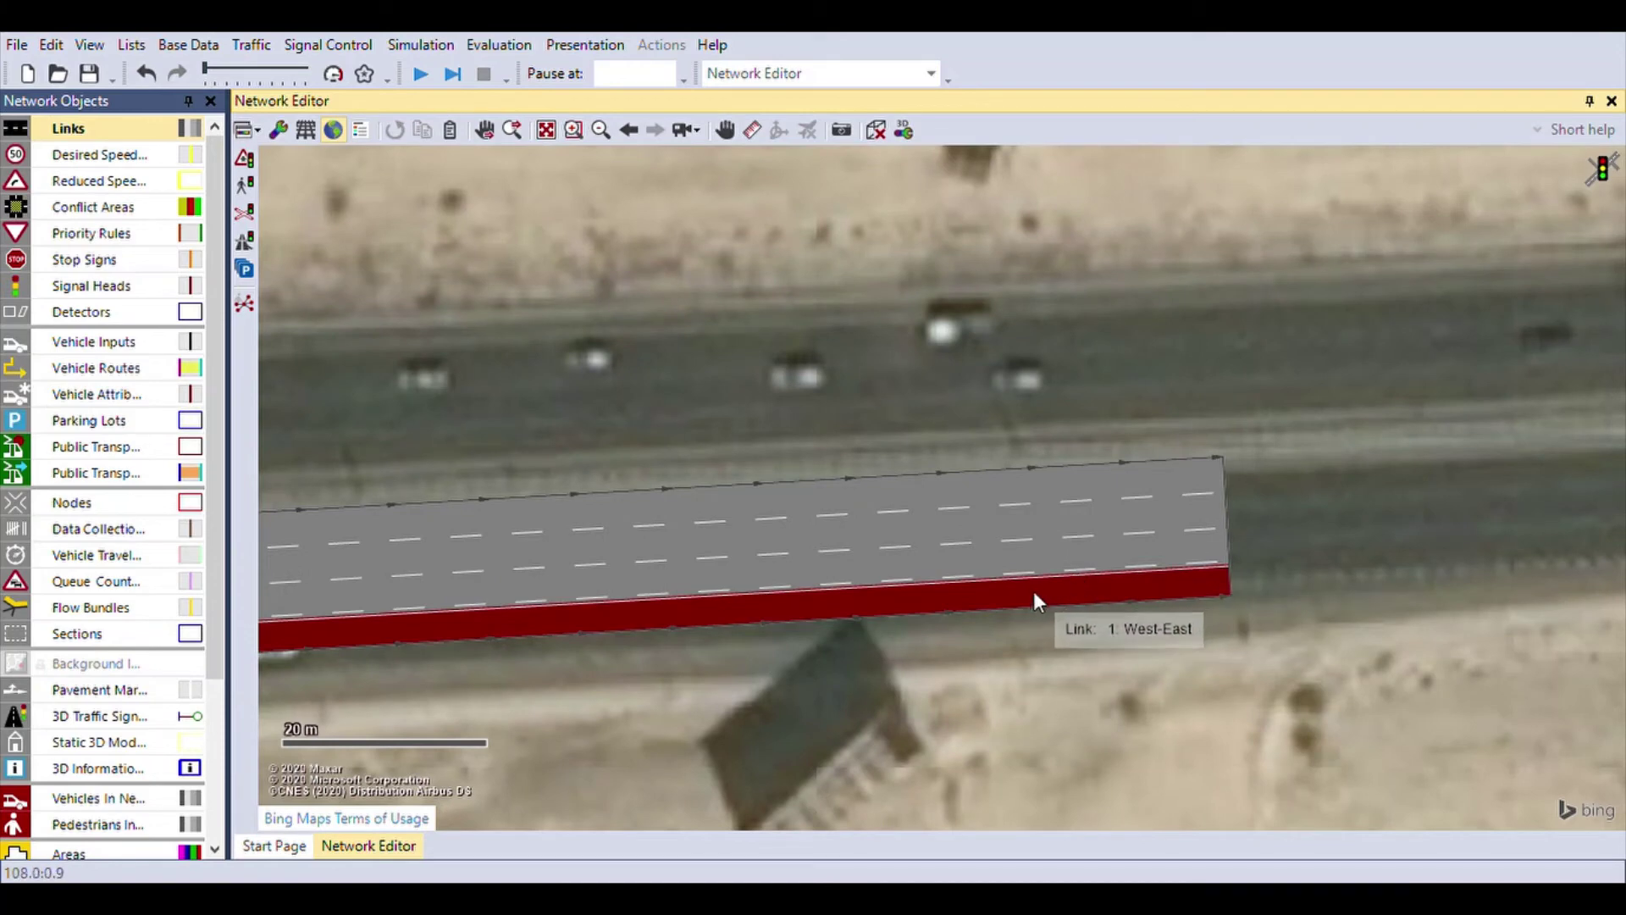
pyautogui.scroll(-5, 1031, 591)
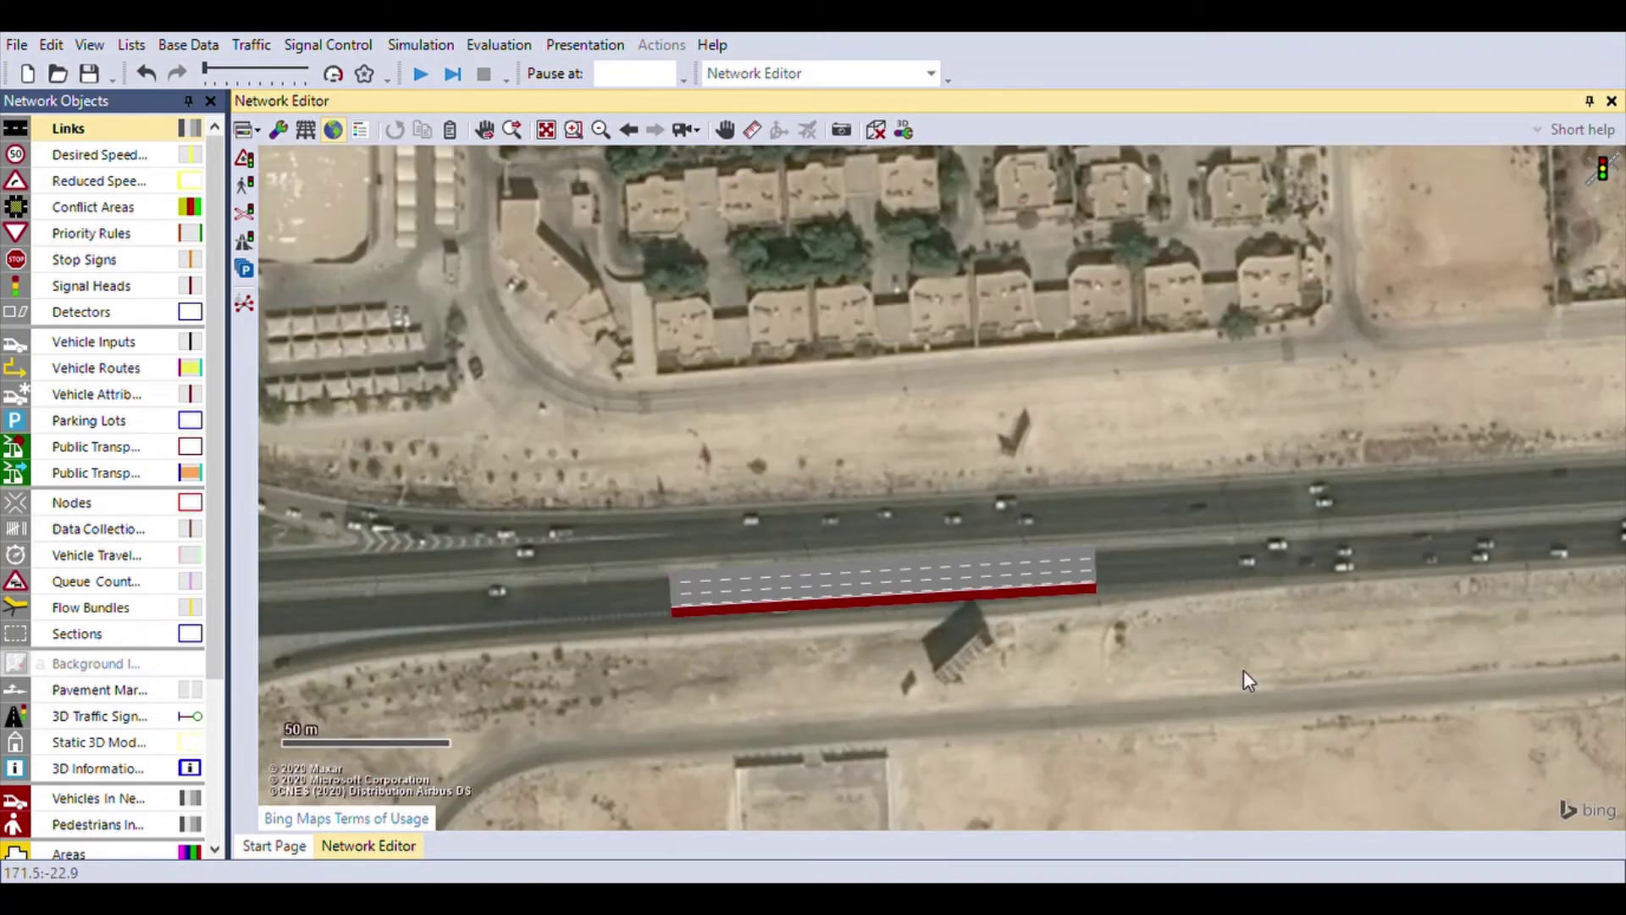
pyautogui.moveTo(959, 694); pyautogui.dragTo(883, 688)
pyautogui.scroll(-2, 871, 679)
pyautogui.moveTo(990, 672); pyautogui.dragTo(847, 667)
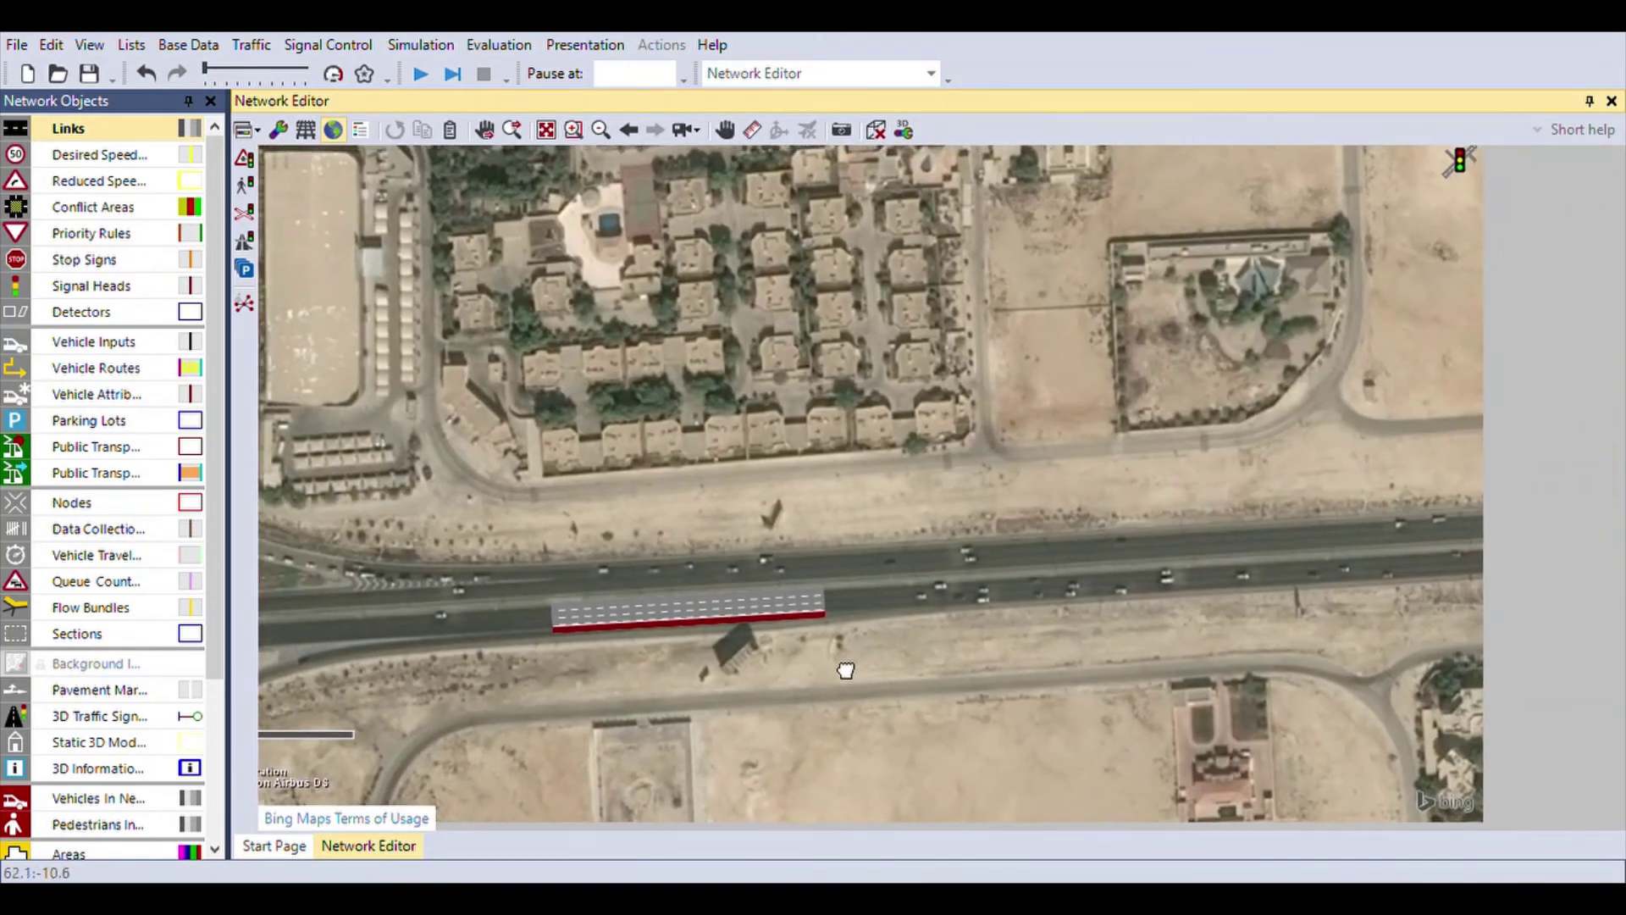
pyautogui.scroll(-2, 887, 642)
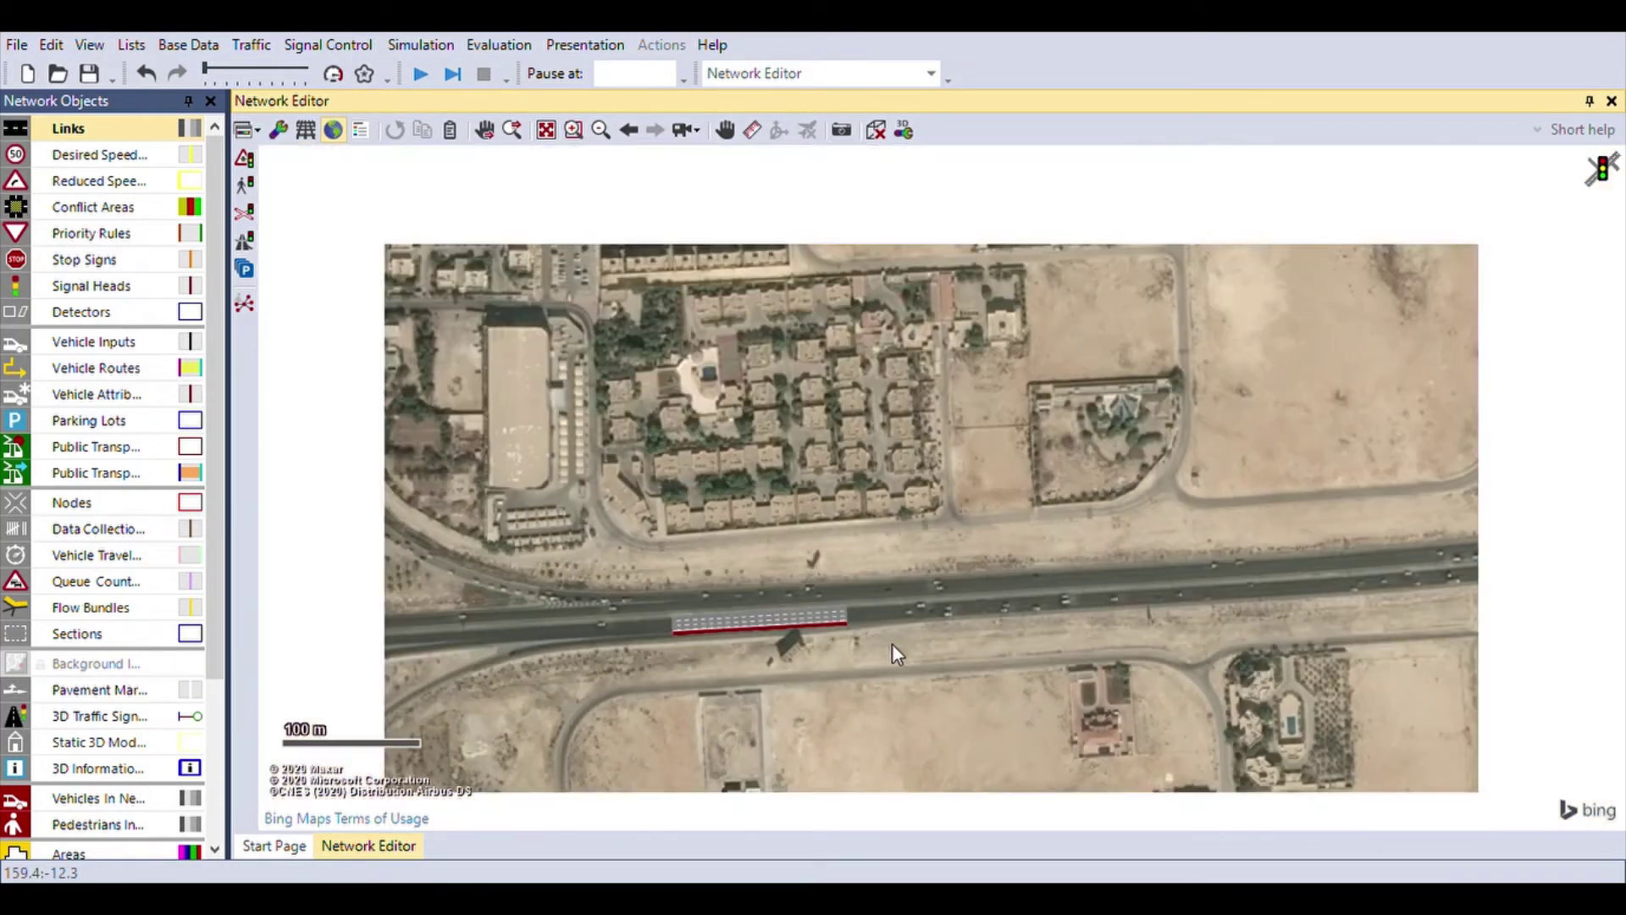
pyautogui.moveTo(799, 624); pyautogui.dragTo(647, 582)
pyautogui.click(582, 559)
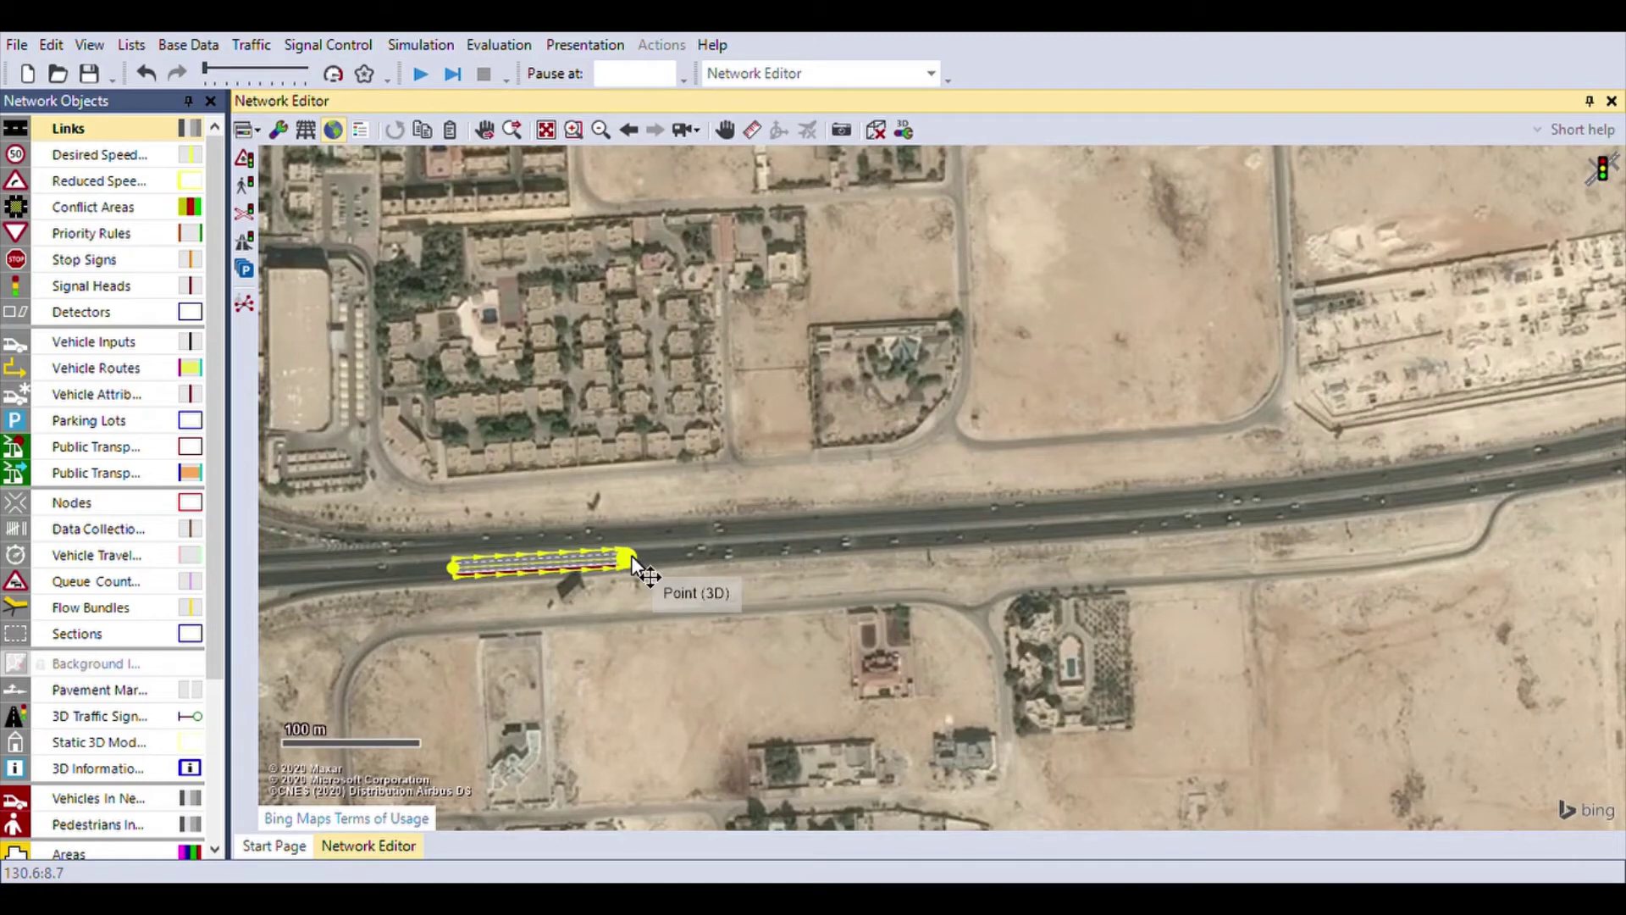
pyautogui.moveTo(635, 564); pyautogui.dragTo(1479, 489)
pyautogui.click(1094, 577)
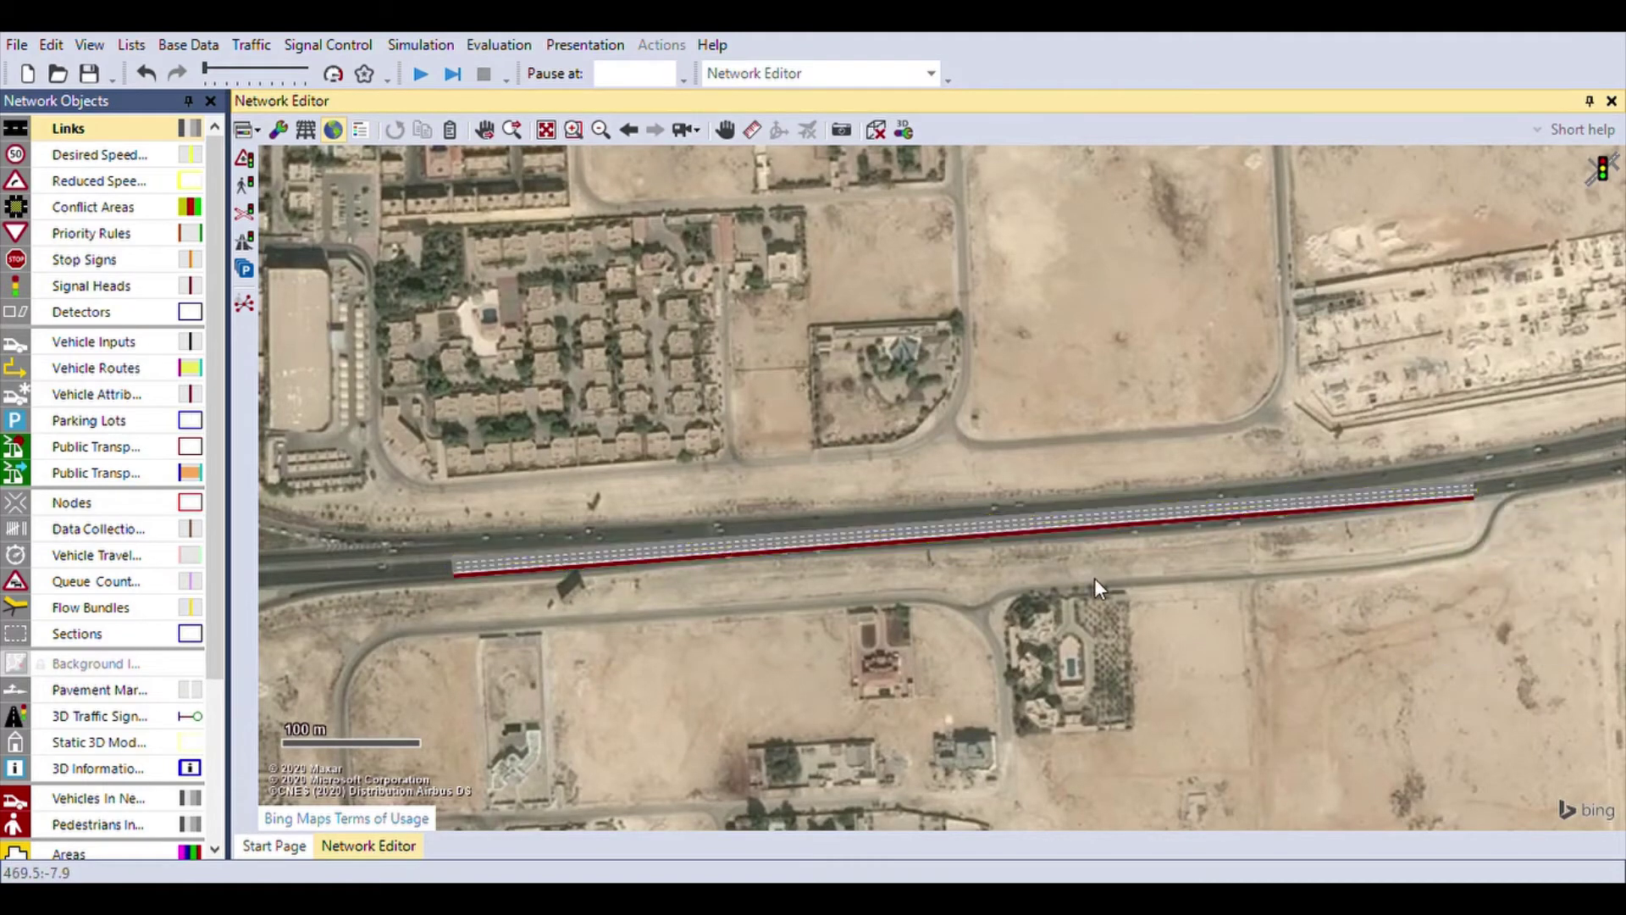
# - Add two intermediate points to the West-East link, one near its western end and one farther east
pyautogui.scroll(3, 1074, 531)
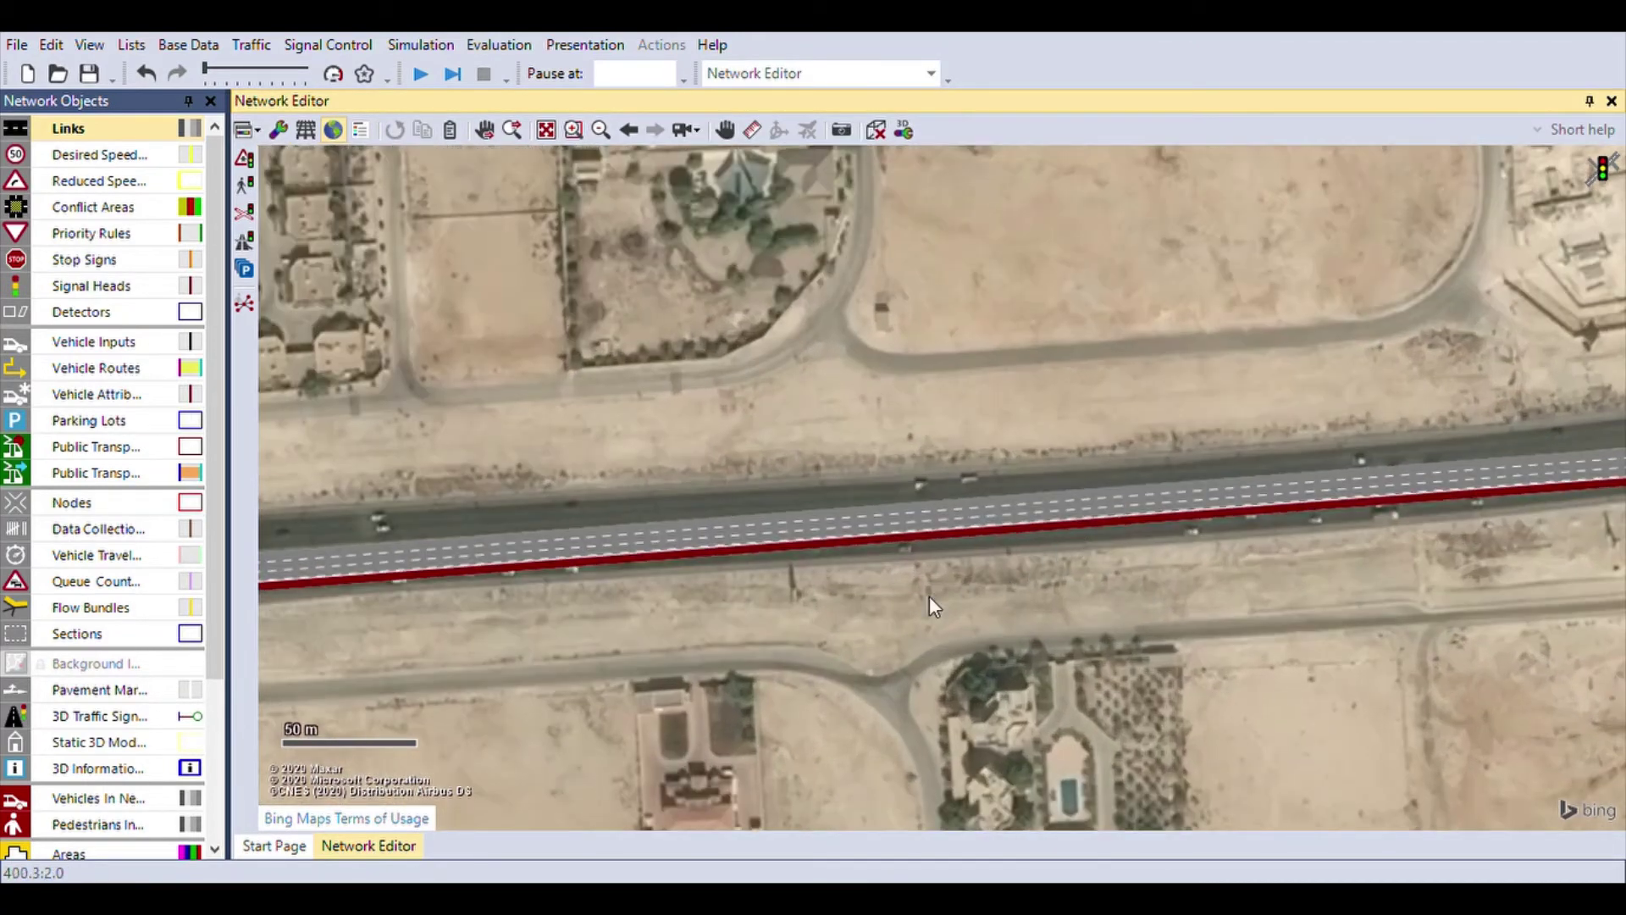
pyautogui.moveTo(928, 596); pyautogui.dragTo(1376, 559)
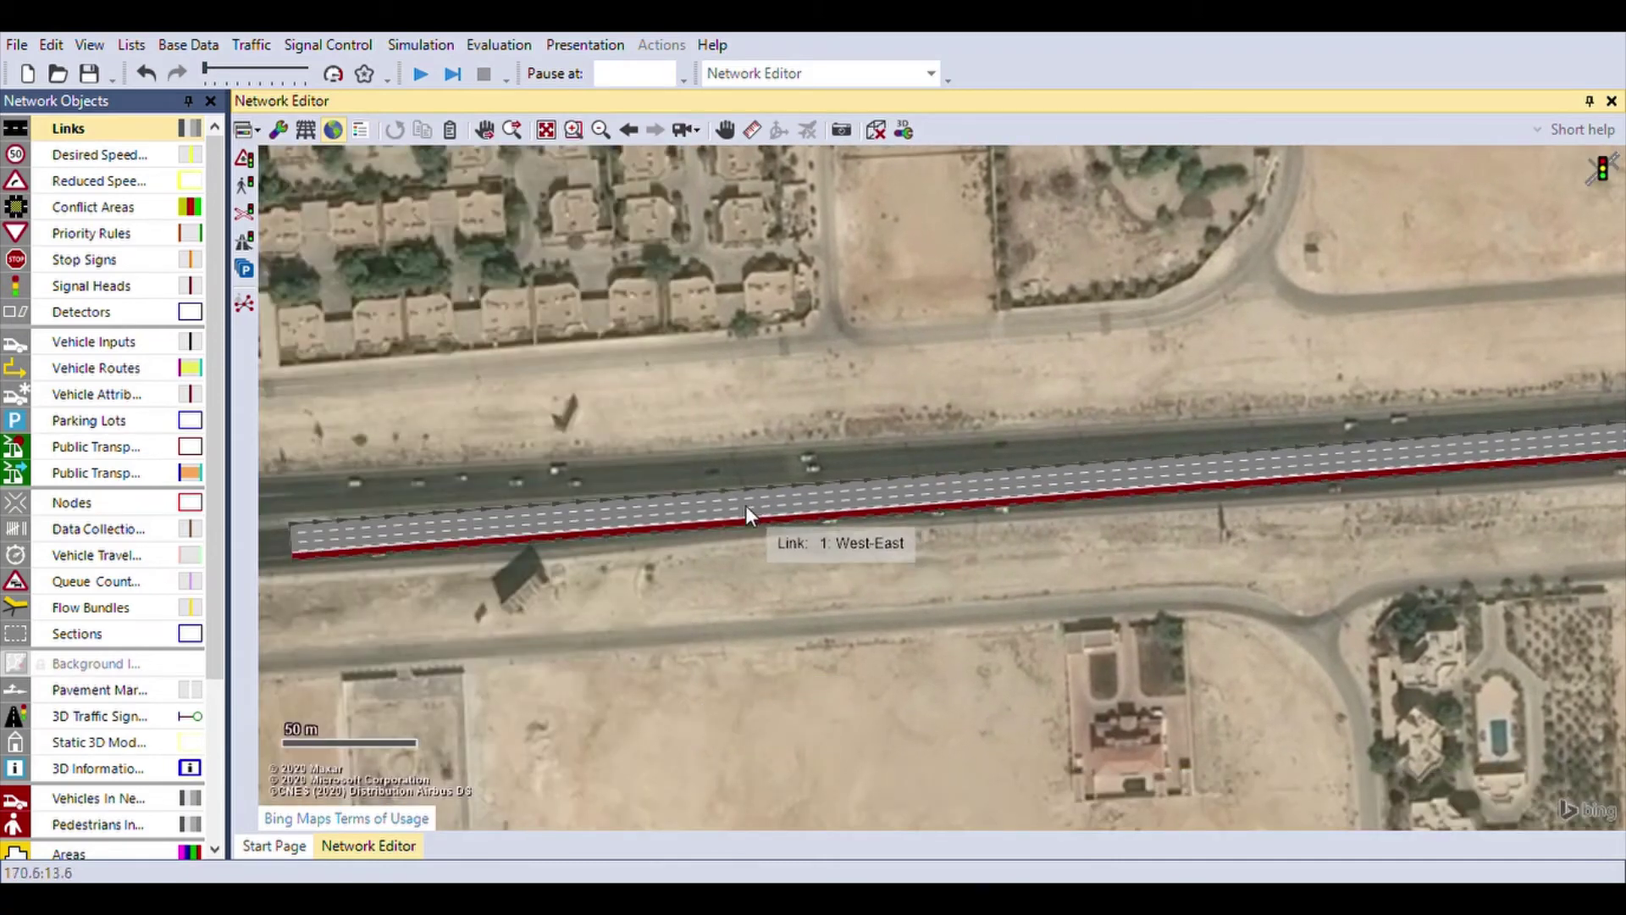
pyautogui.click(724, 517)
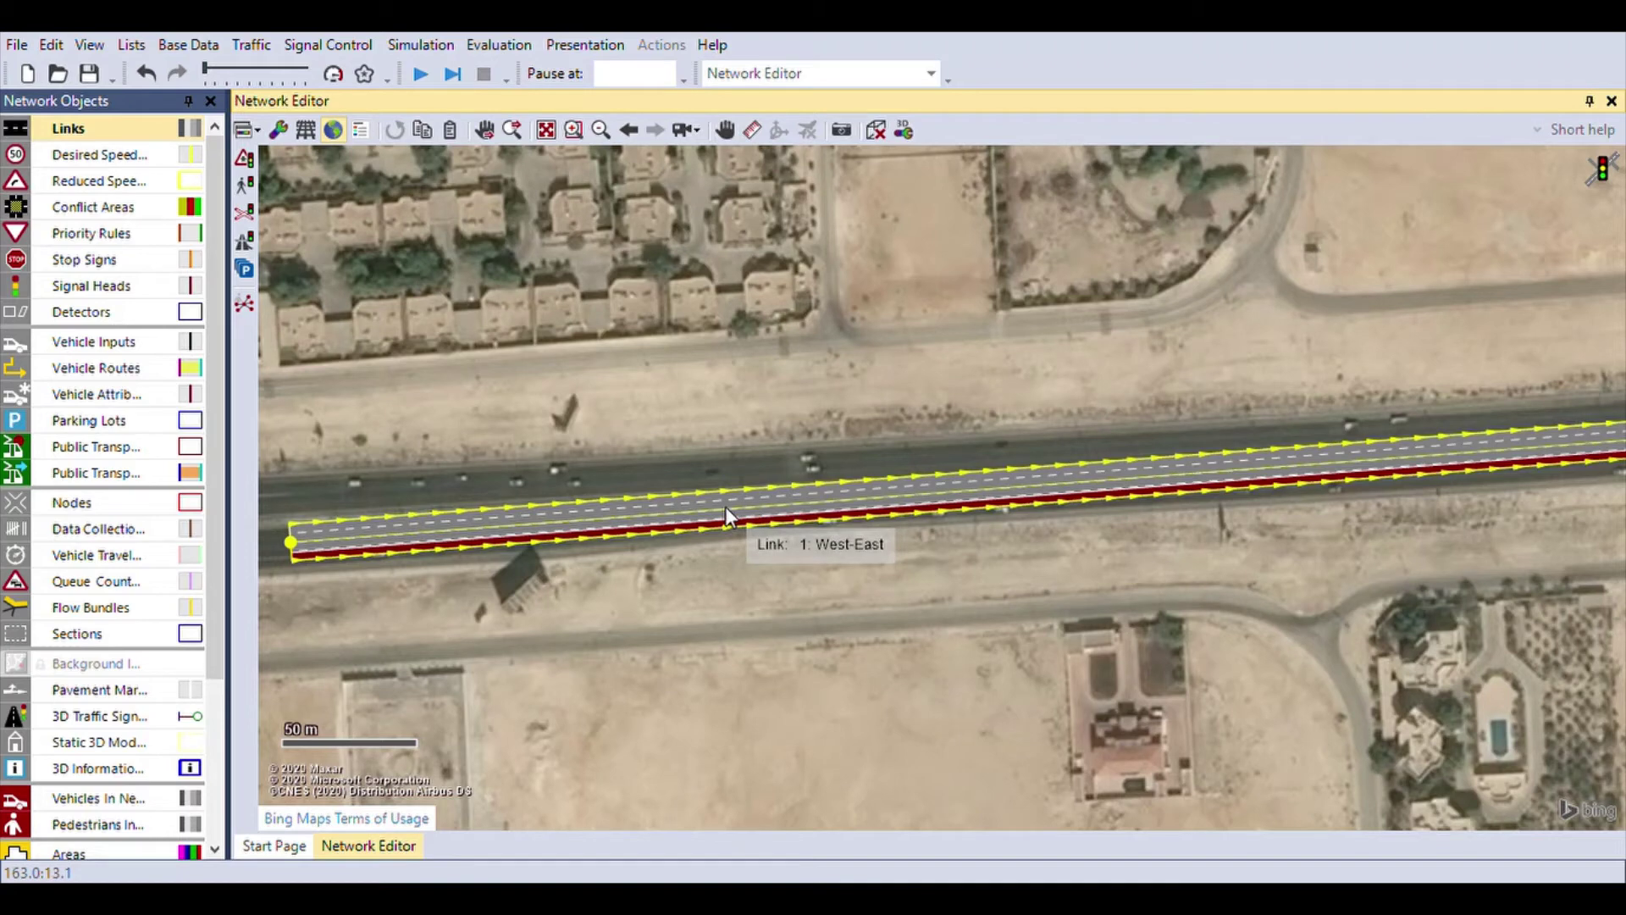
pyautogui.doubleClick(725, 508)
pyautogui.doubleClick(1295, 466)
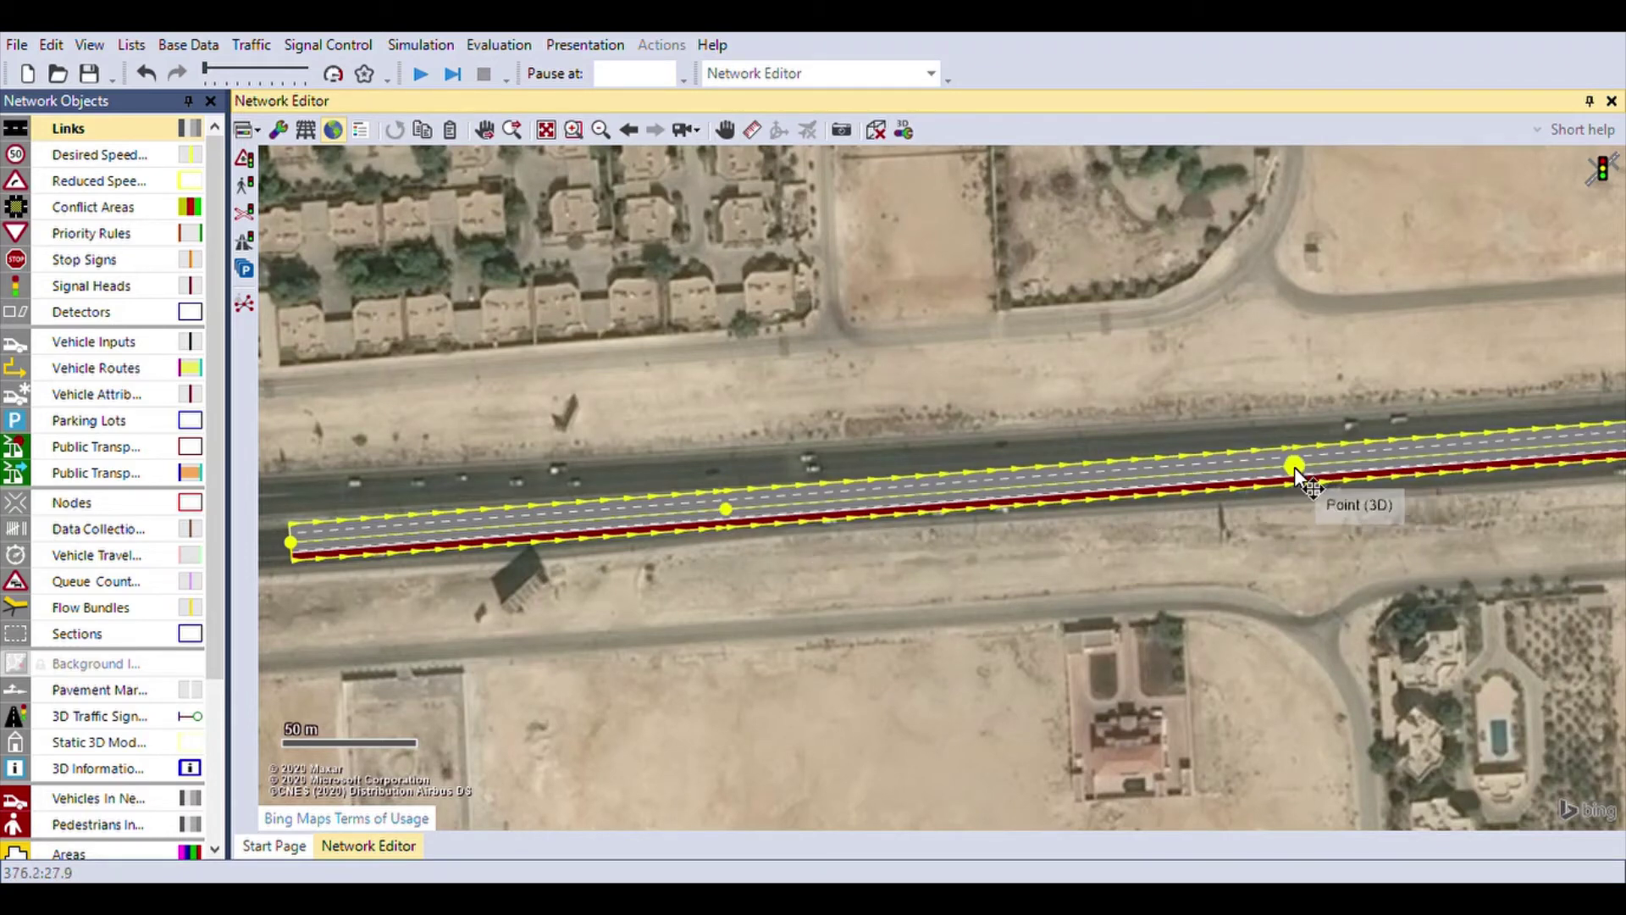
# - Add a third intermediate point near the eastern bend and shift all three points southward so the West-East link follows the carriageway
pyautogui.moveTo(1472, 537); pyautogui.dragTo(745, 611)
pyautogui.doubleClick(1083, 502)
pyautogui.moveTo(1084, 503); pyautogui.dragTo(1091, 521)
pyautogui.moveTo(667, 575); pyautogui.dragTo(971, 479)
pyautogui.moveTo(876, 444); pyautogui.dragTo(866, 464)
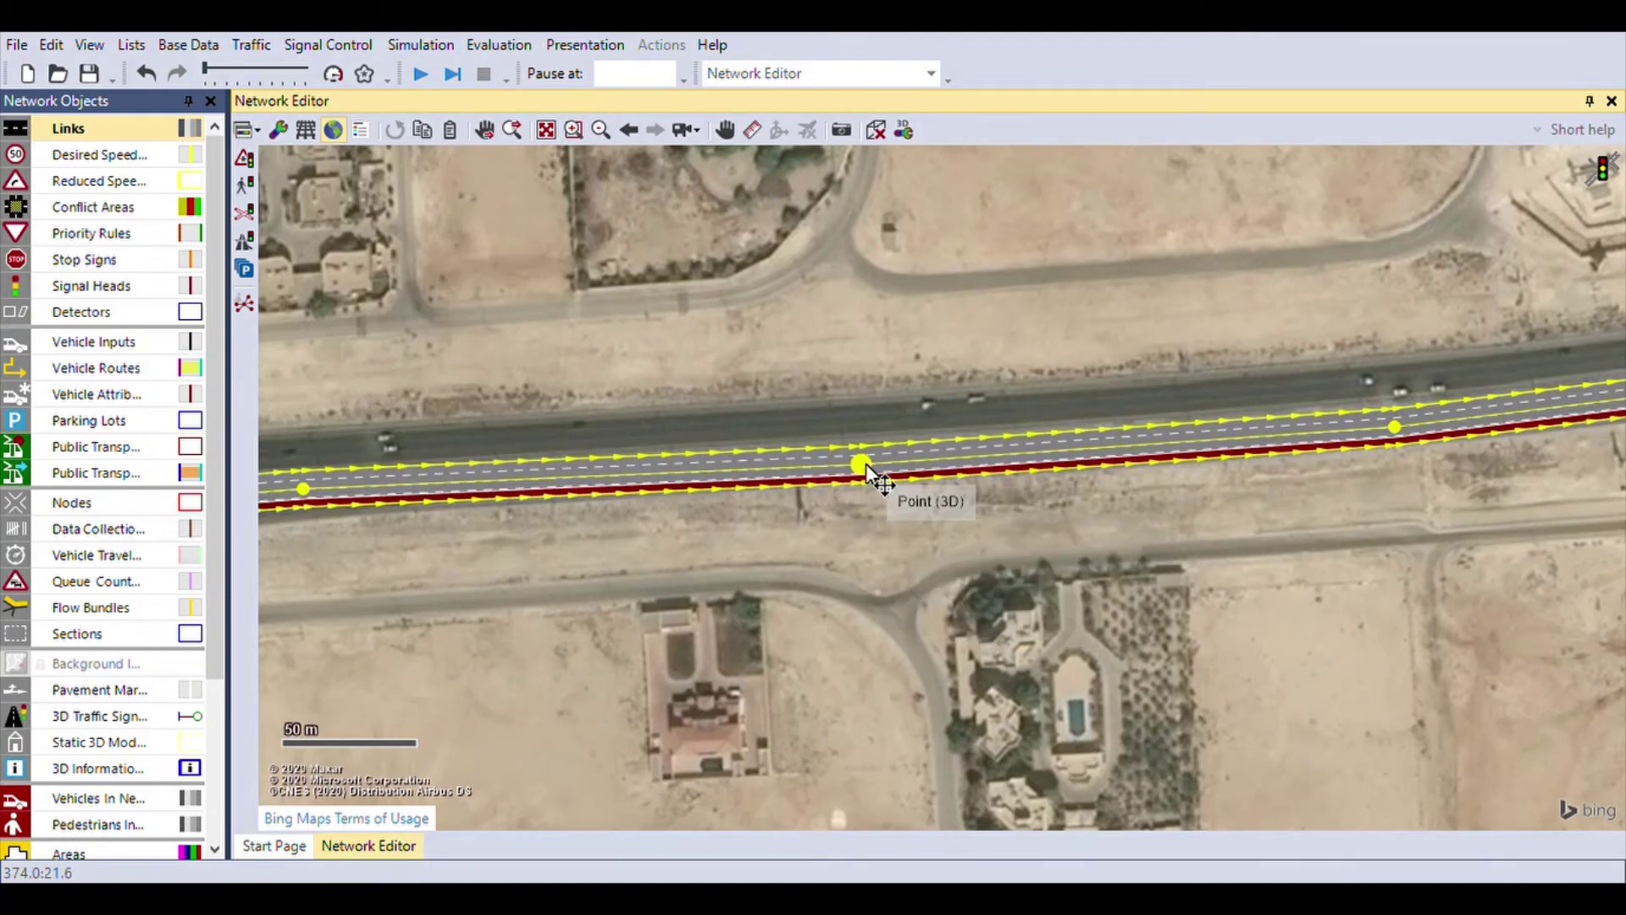
pyautogui.moveTo(567, 574); pyautogui.dragTo(1092, 564)
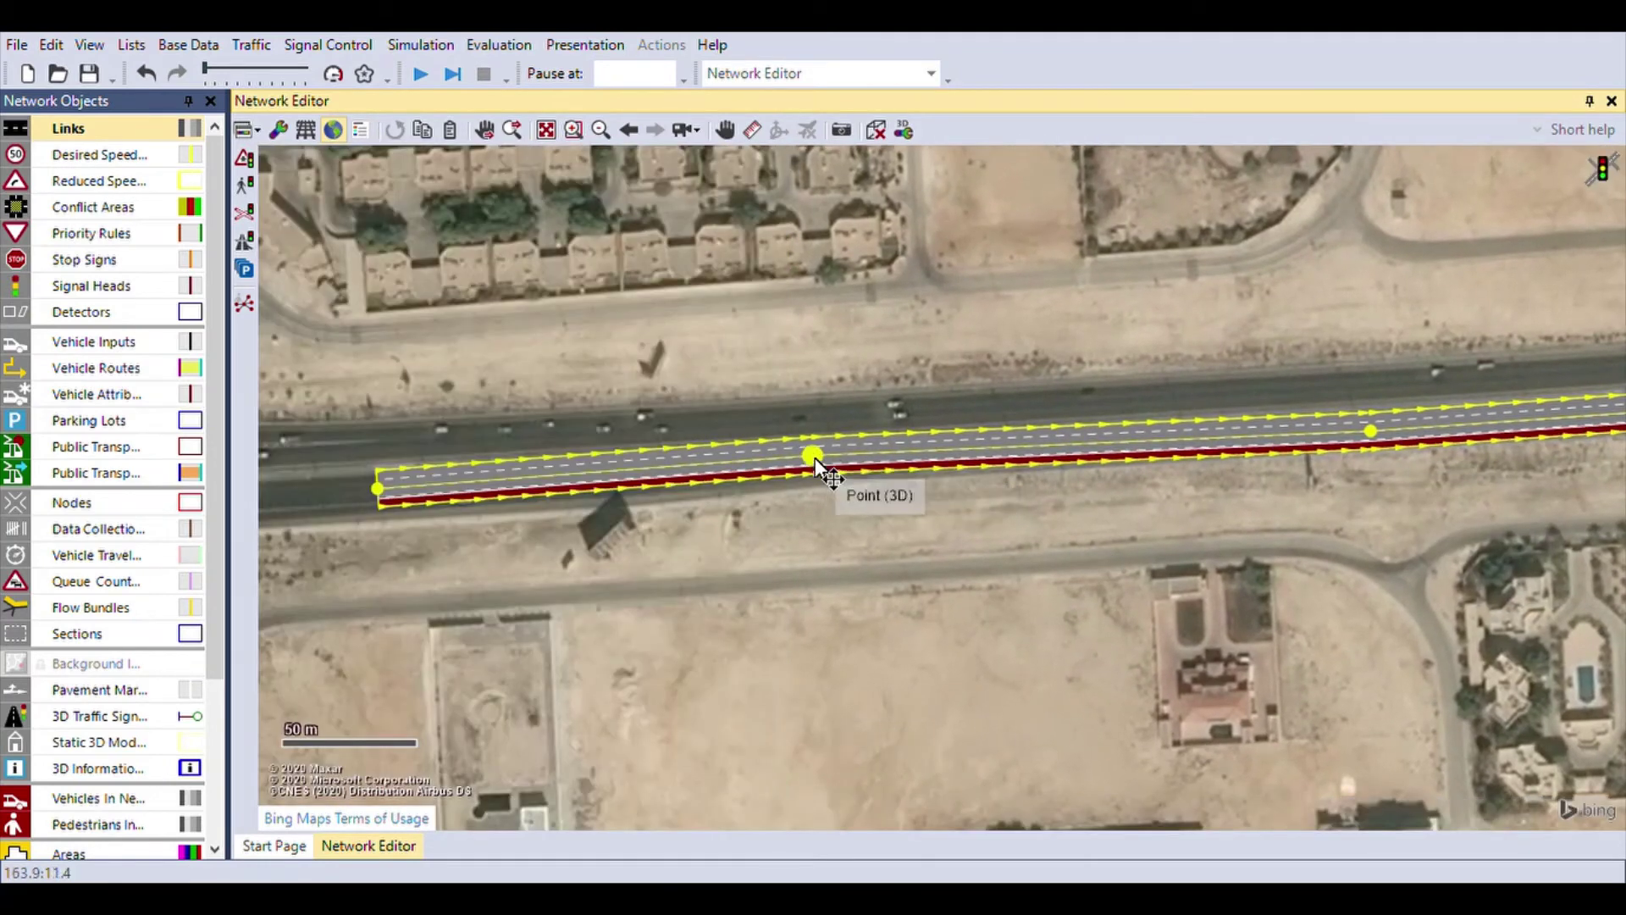
pyautogui.moveTo(815, 458); pyautogui.dragTo(820, 462)
pyautogui.scroll(-2, 1016, 551)
pyautogui.moveTo(1312, 641); pyautogui.dragTo(1034, 633)
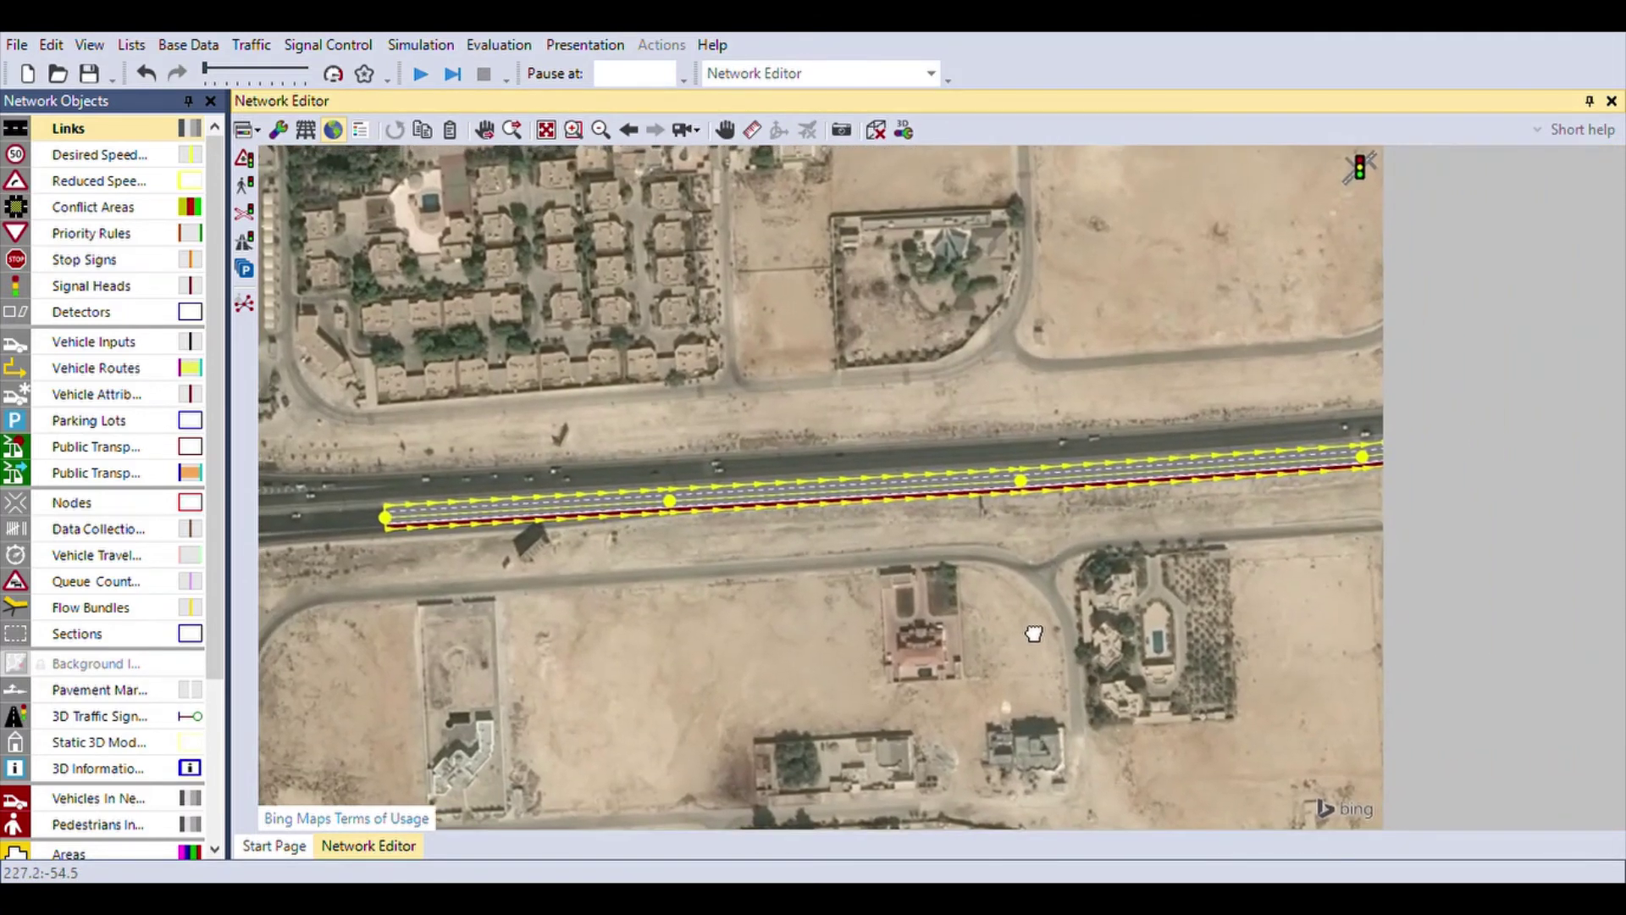
pyautogui.click(1017, 614)
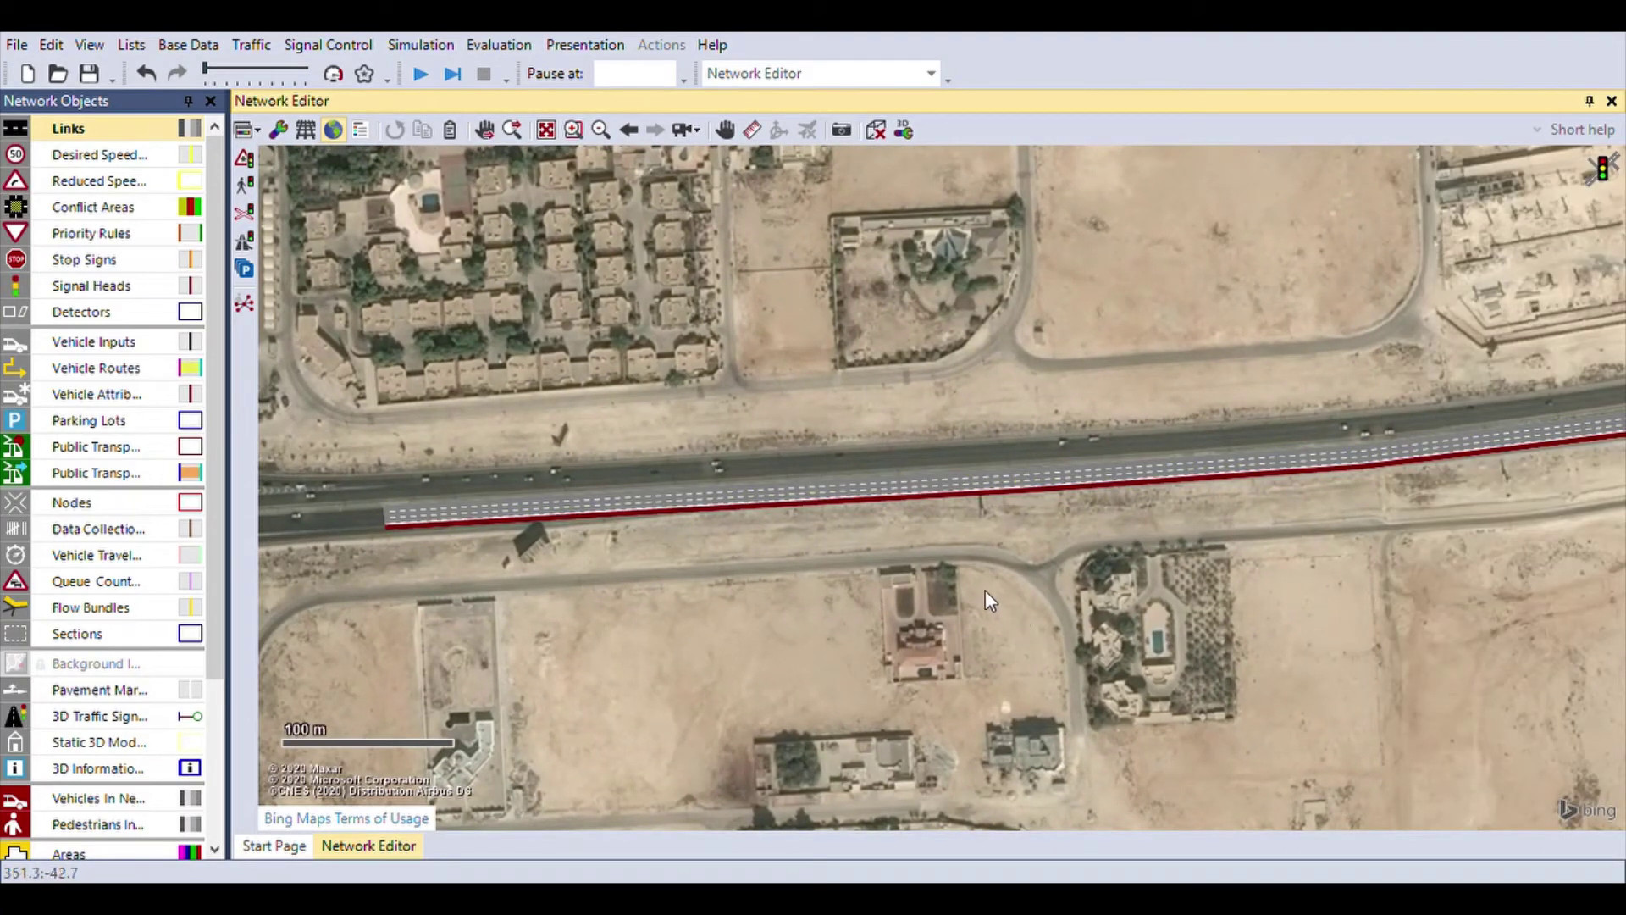
# - Generate the opposite-direction link for West-East and shift it northward onto the other carriageway, leaving the median free
pyautogui.click(980, 484)
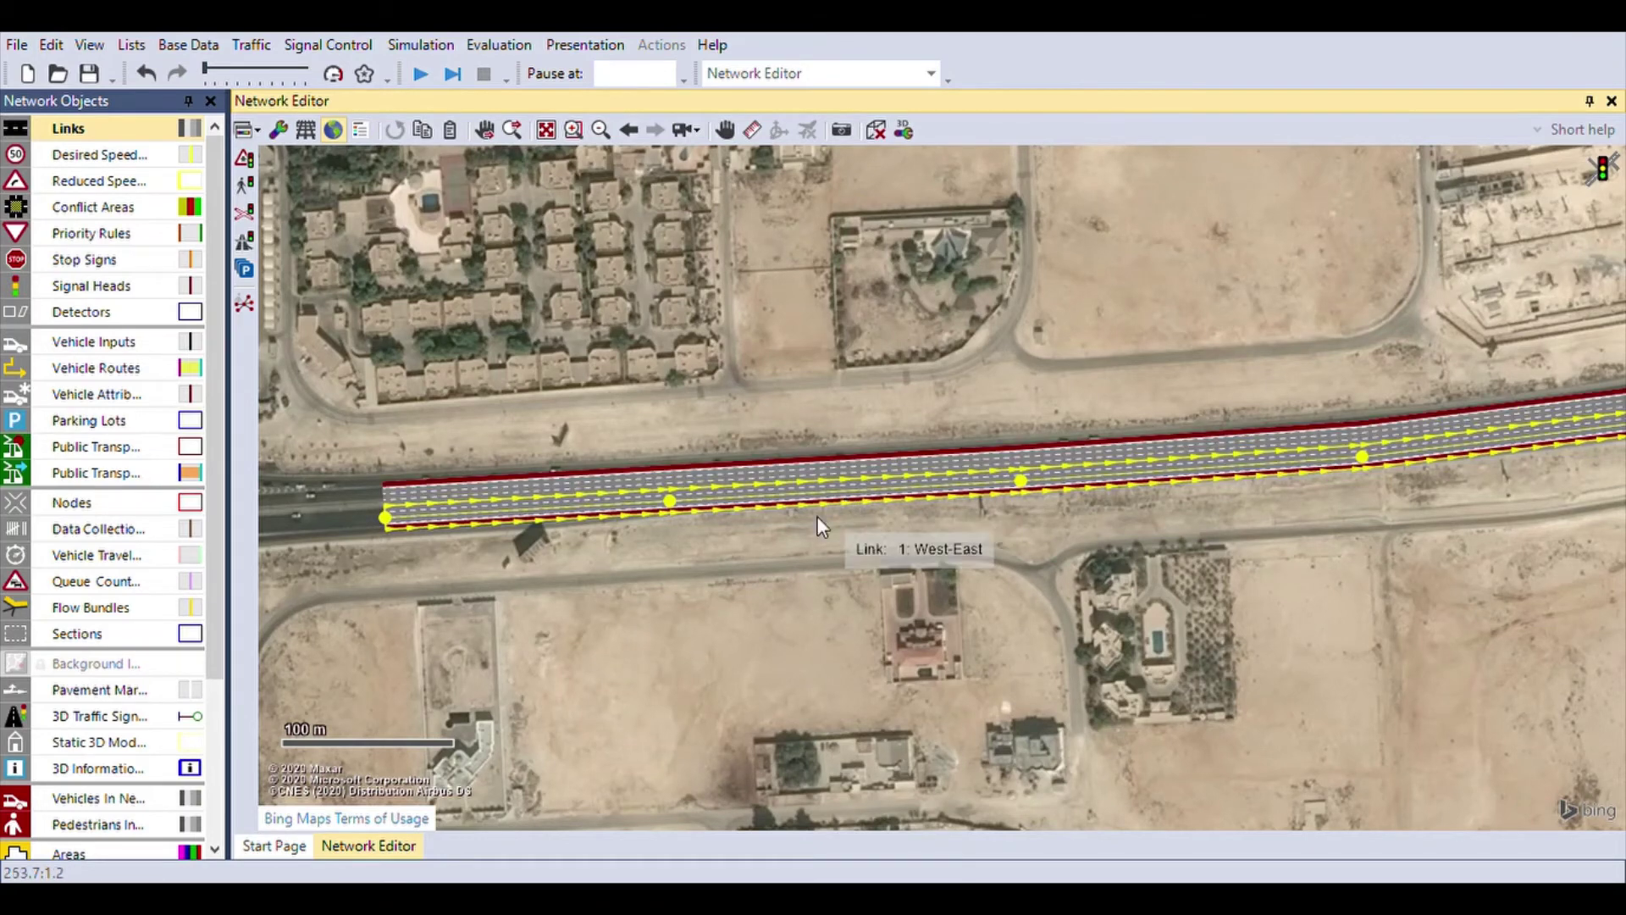
pyautogui.scroll(1, 777, 543)
pyautogui.scroll(1, 777, 542)
pyautogui.moveTo(798, 567); pyautogui.dragTo(1092, 661)
pyautogui.moveTo(1422, 668); pyautogui.dragTo(777, 653)
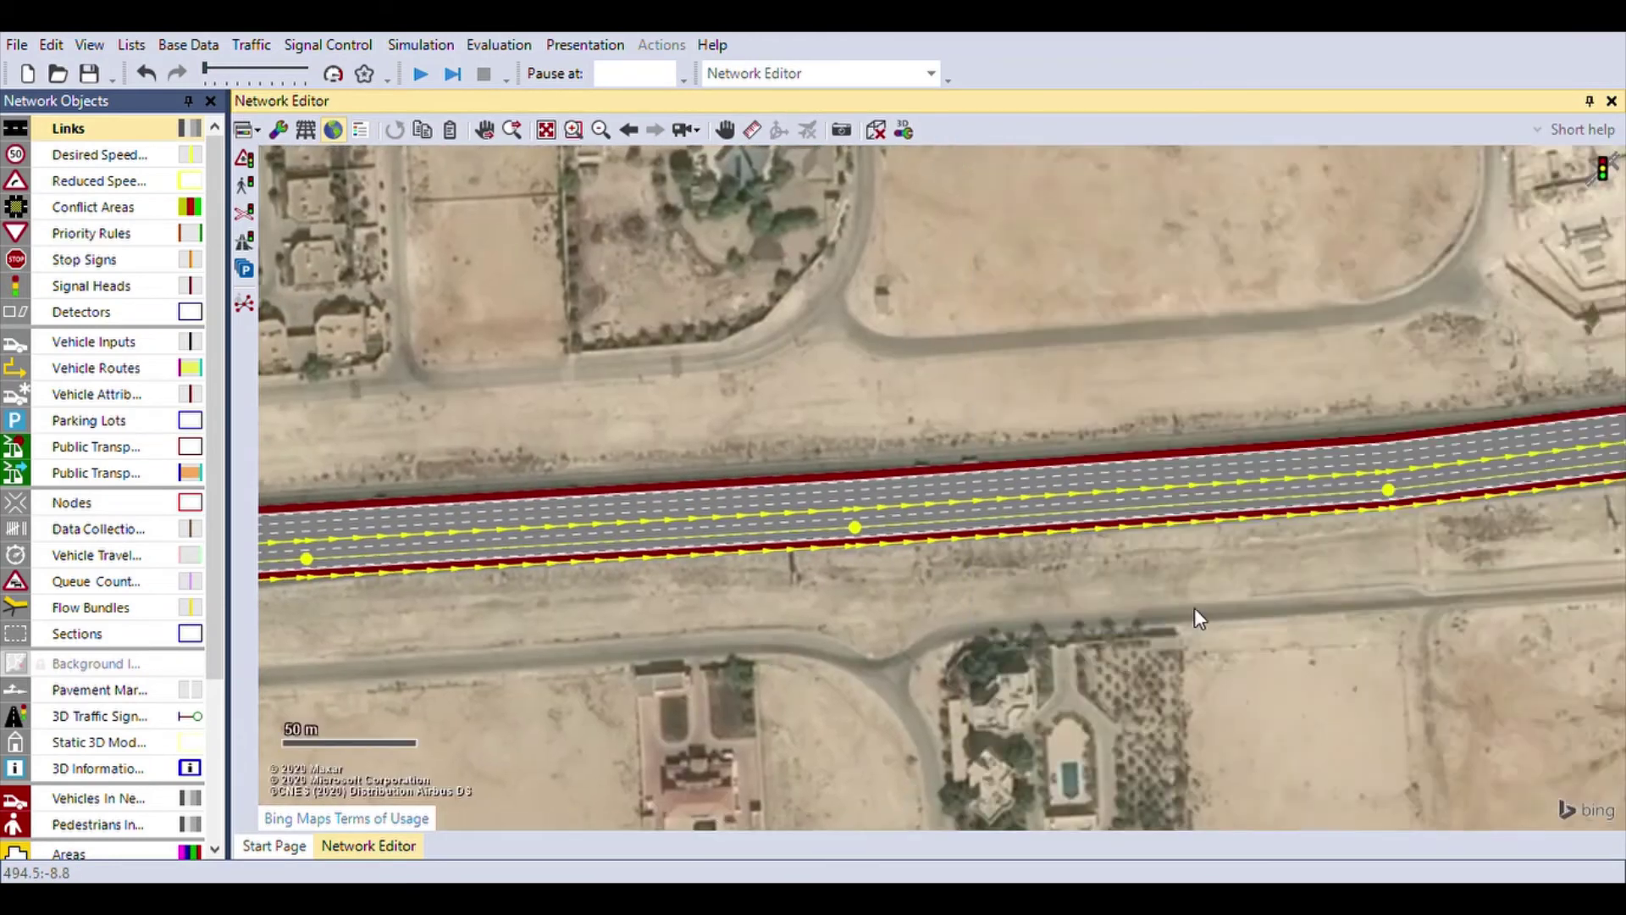
pyautogui.moveTo(1218, 631); pyautogui.dragTo(729, 661)
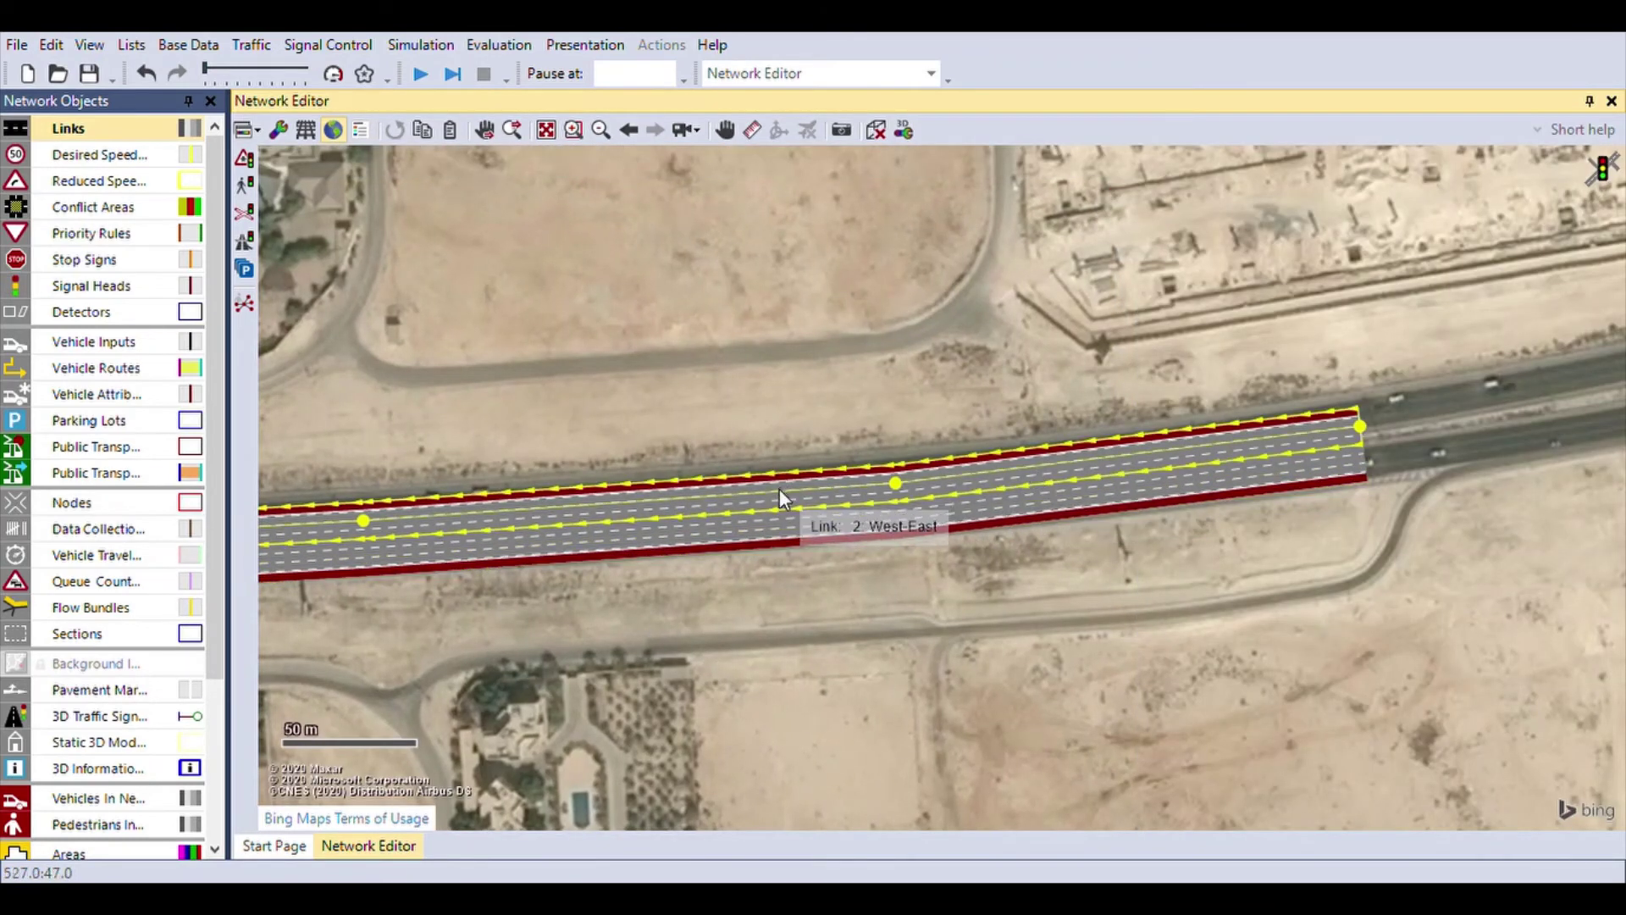
pyautogui.moveTo(779, 489); pyautogui.dragTo(775, 476)
# - Check how both links align with the carriageways from their western ends to the eastern bend
pyautogui.moveTo(486, 670); pyautogui.dragTo(1312, 658)
pyautogui.moveTo(914, 703); pyautogui.dragTo(1458, 603)
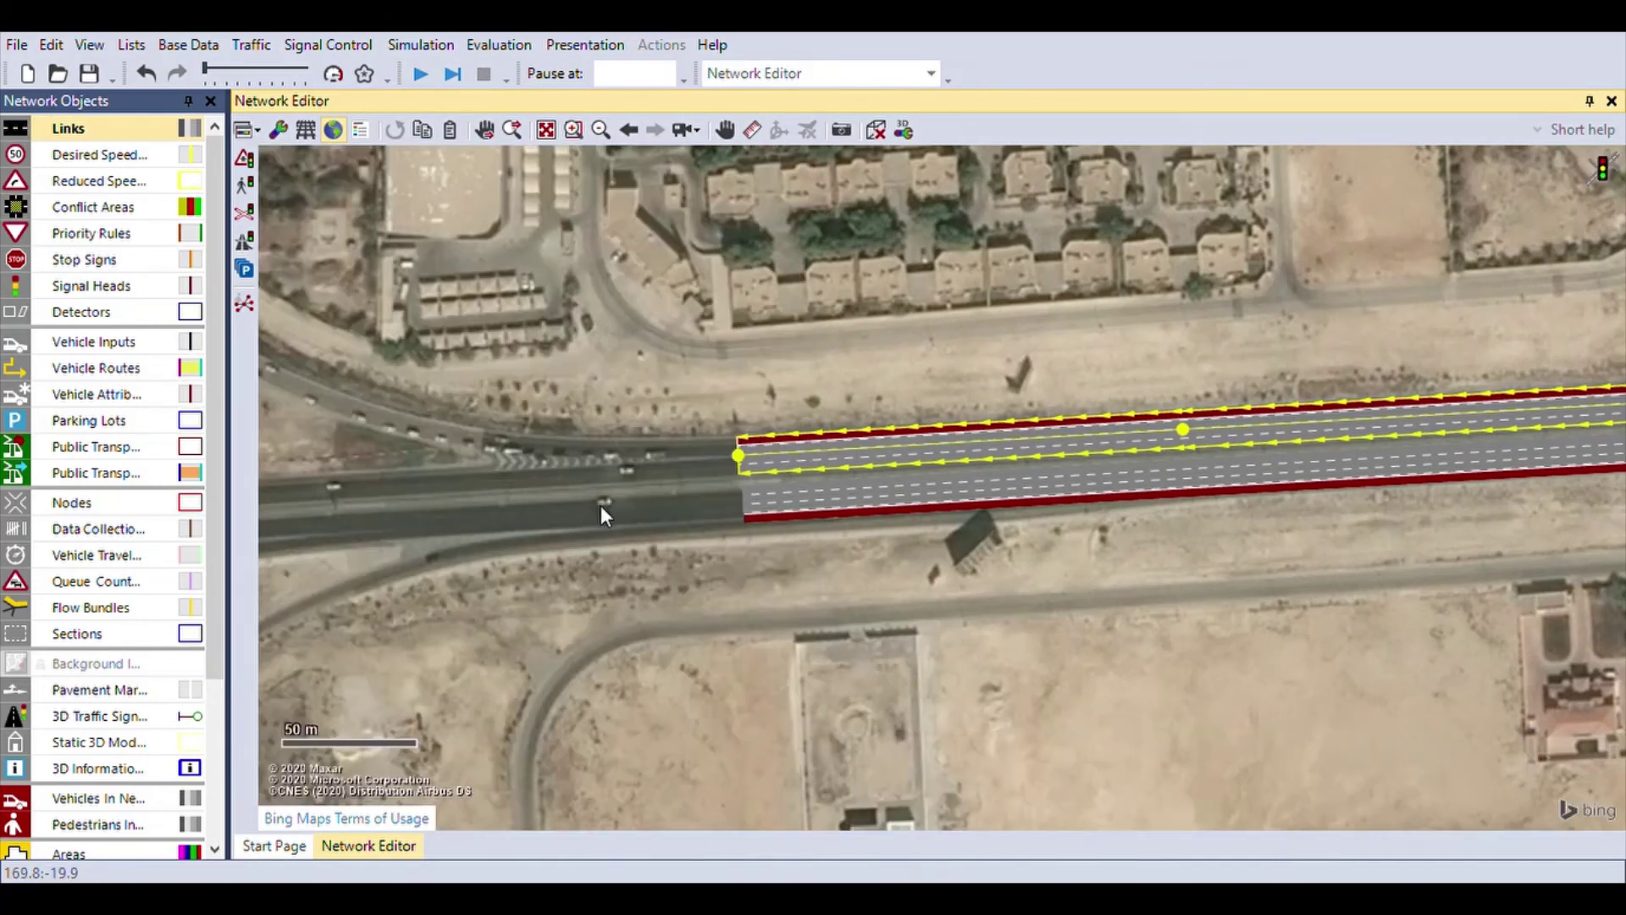
pyautogui.scroll(2, 729, 474)
pyautogui.moveTo(526, 494); pyautogui.dragTo(419, 535)
pyautogui.scroll(-2, 936, 620)
pyautogui.moveTo(1144, 693); pyautogui.dragTo(629, 595)
pyautogui.scroll(-2, 859, 573)
pyautogui.moveTo(995, 598); pyautogui.dragTo(656, 637)
pyautogui.click(1119, 599)
pyautogui.moveTo(1344, 562); pyautogui.dragTo(848, 614)
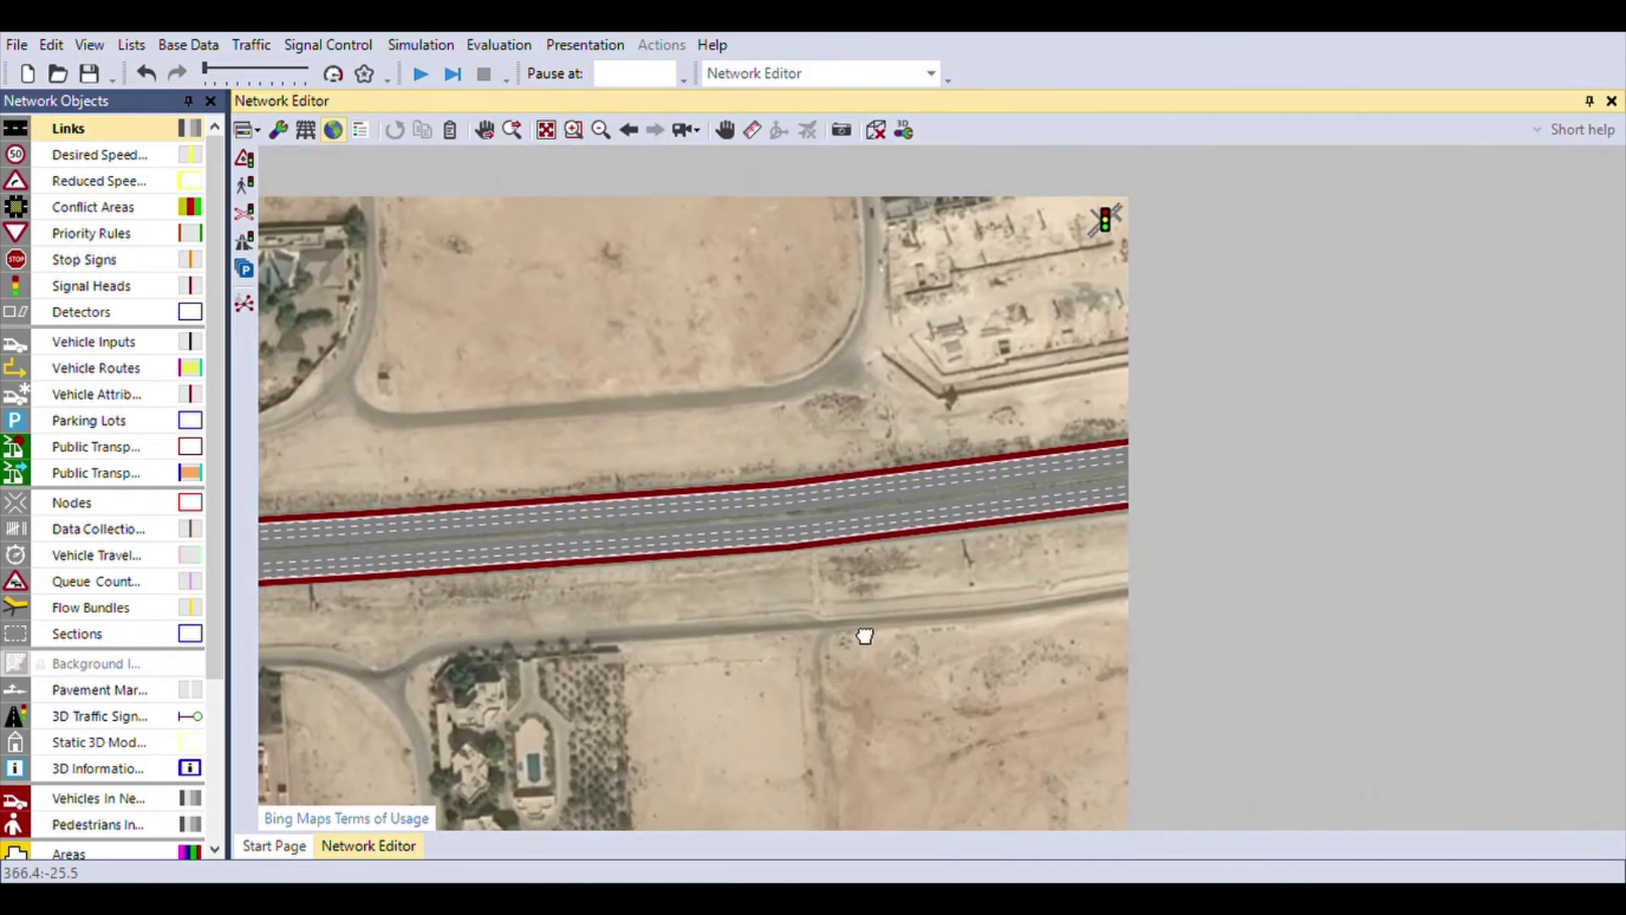
pyautogui.click(731, 497)
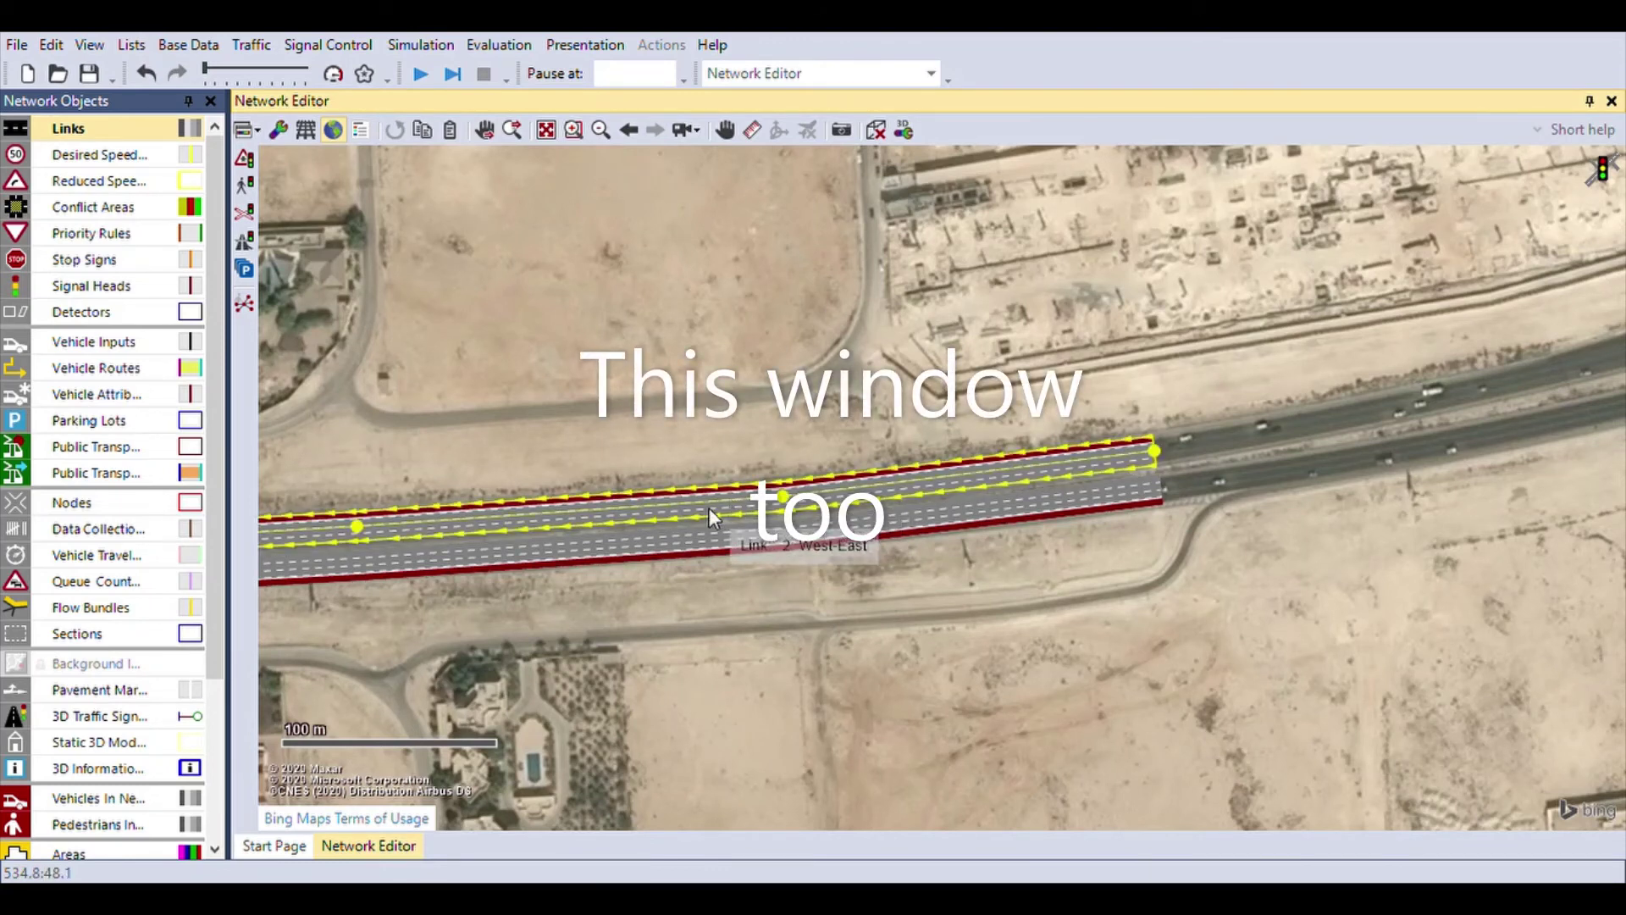
pyautogui.doubleClick(709, 505)
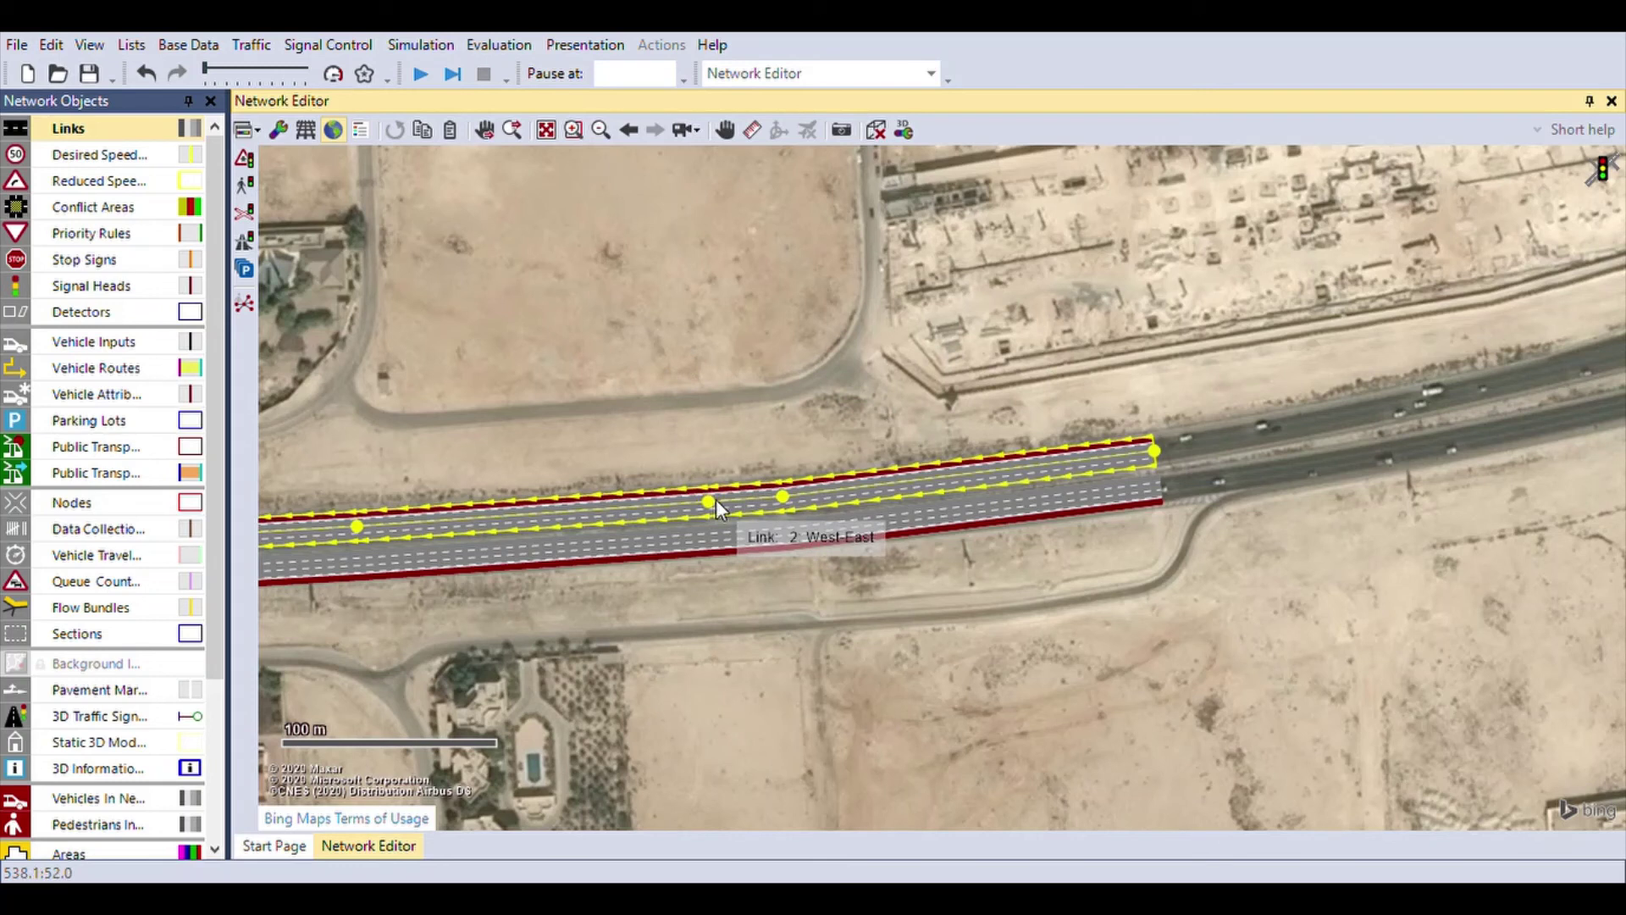
pyautogui.hotkey('ctrl', 'z')
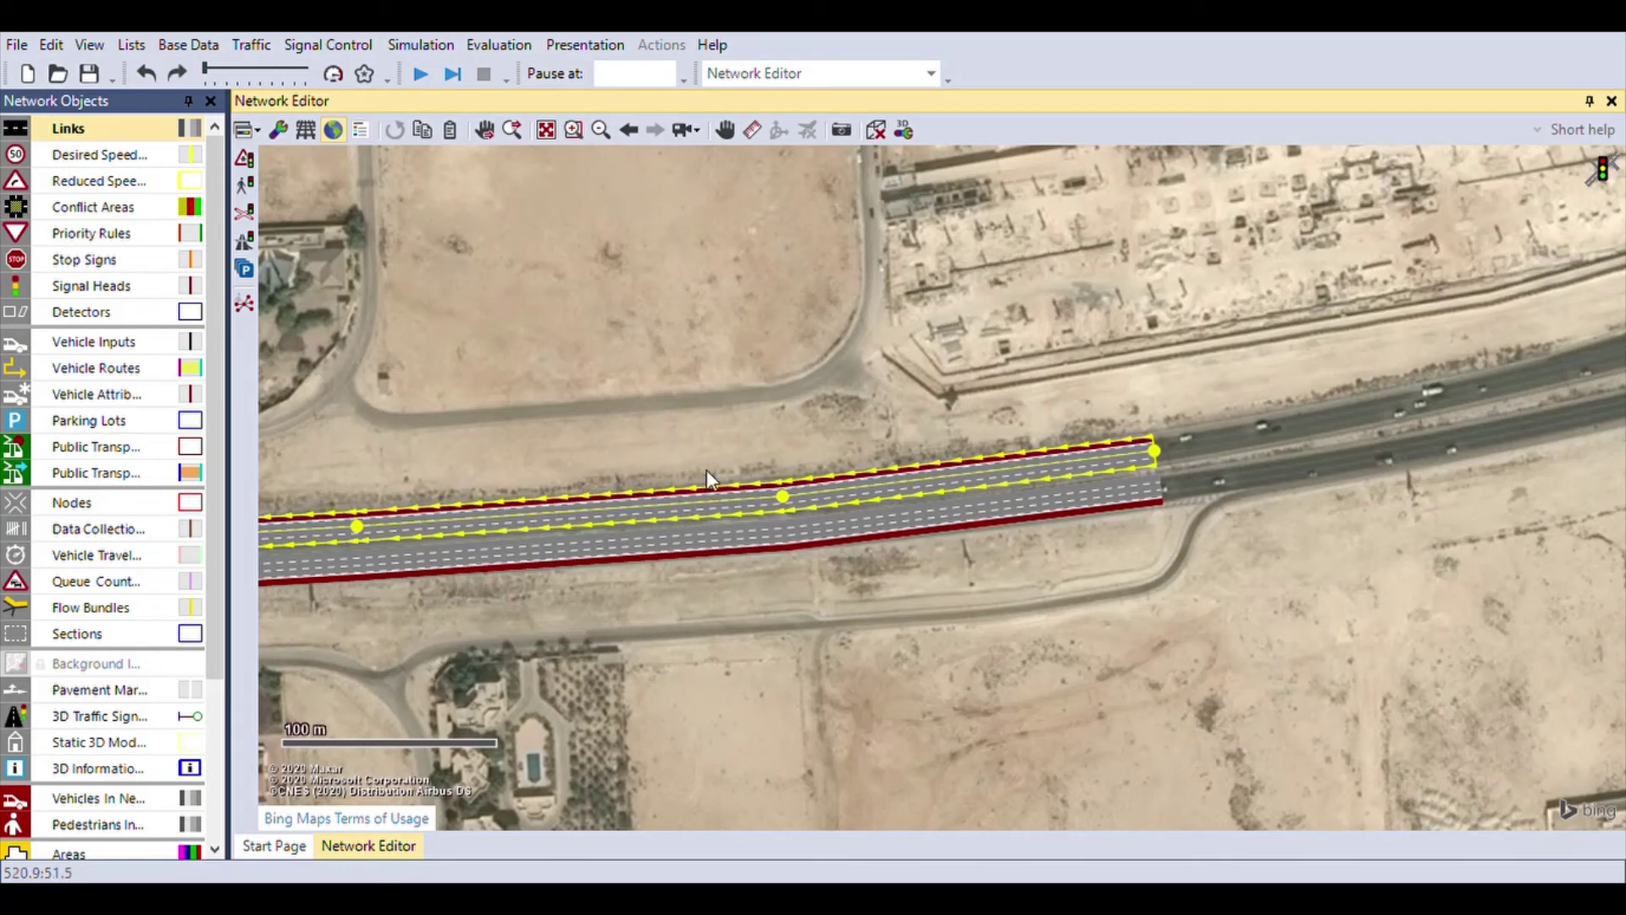